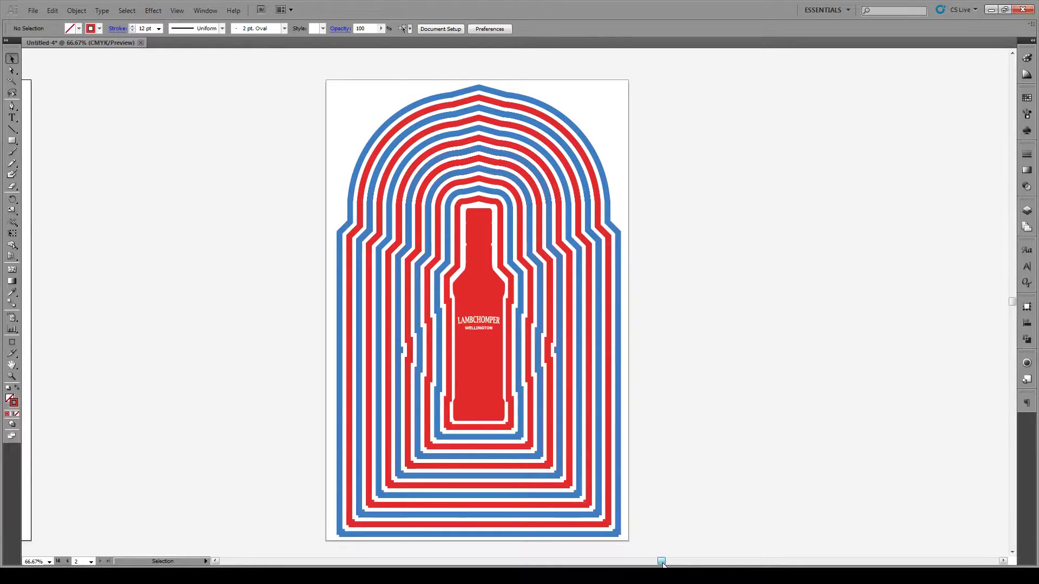
Step: Scroll the view left to reveal the blank artboard beside the finished bottle poster
left_click_drag(661, 561, 573, 561)
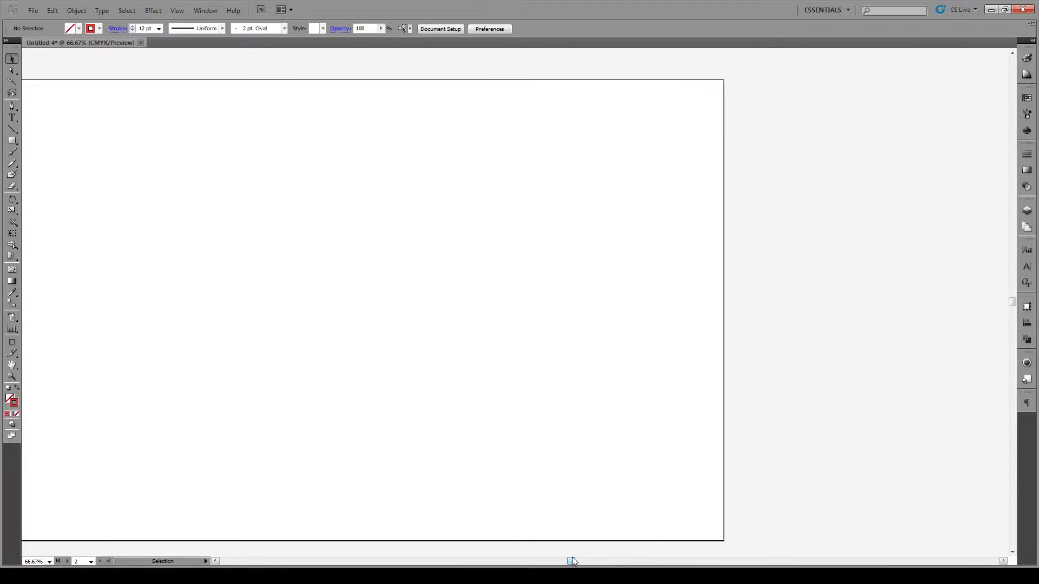
Step: Draw a horizontal 12 pt red line, then place the first two Pen anchors below its centre
left_click(13, 131)
left_click_drag(453, 274, 569, 274)
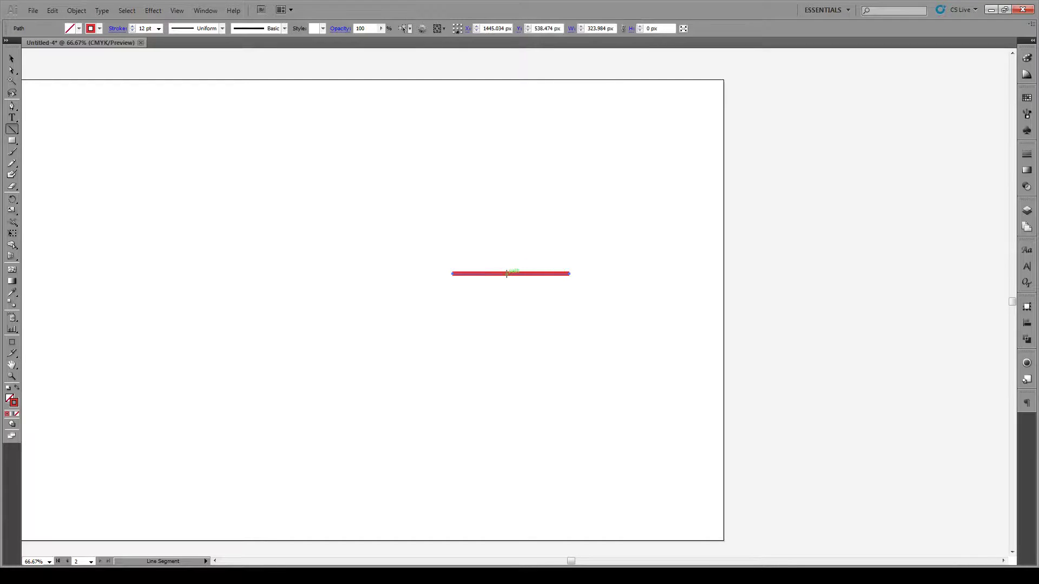
left_click(12, 106)
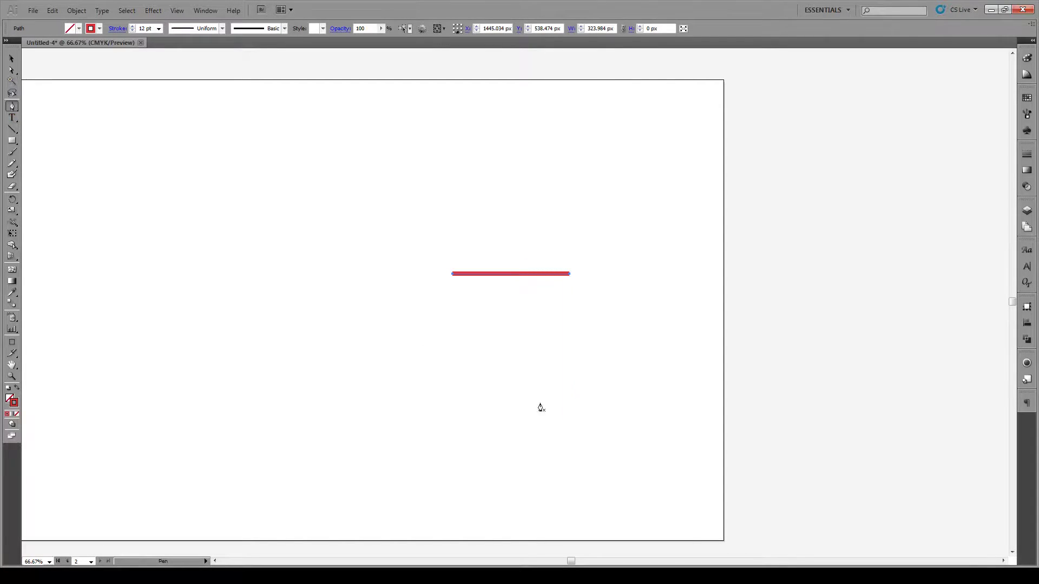
left_click(511, 405)
left_click(468, 404)
Step: Trace the bottle's rounded base and side up toward the horizontal line
scroll(468, 403, "up", 3)
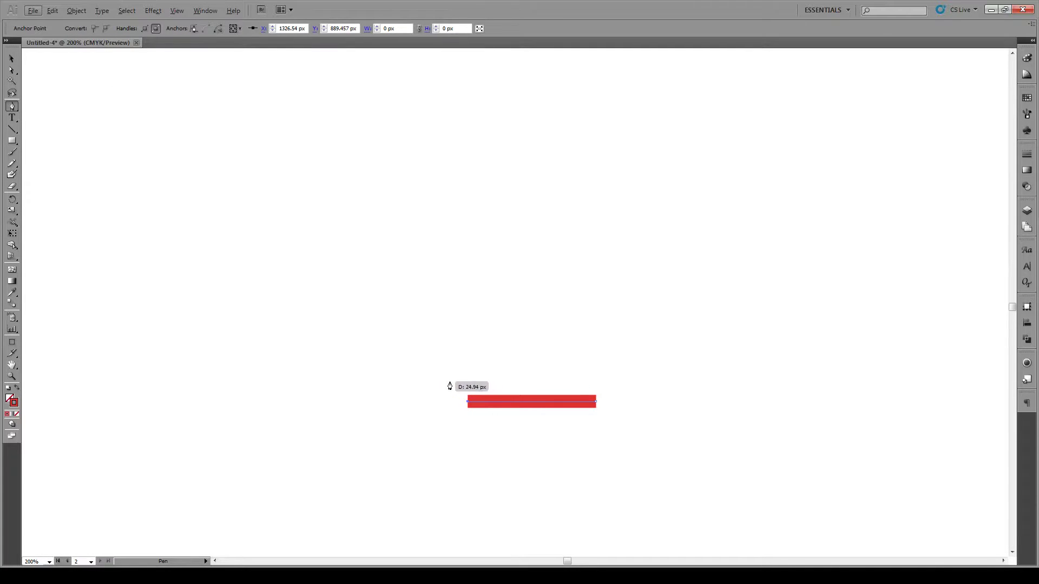
left_click_drag(449, 398, 445, 366)
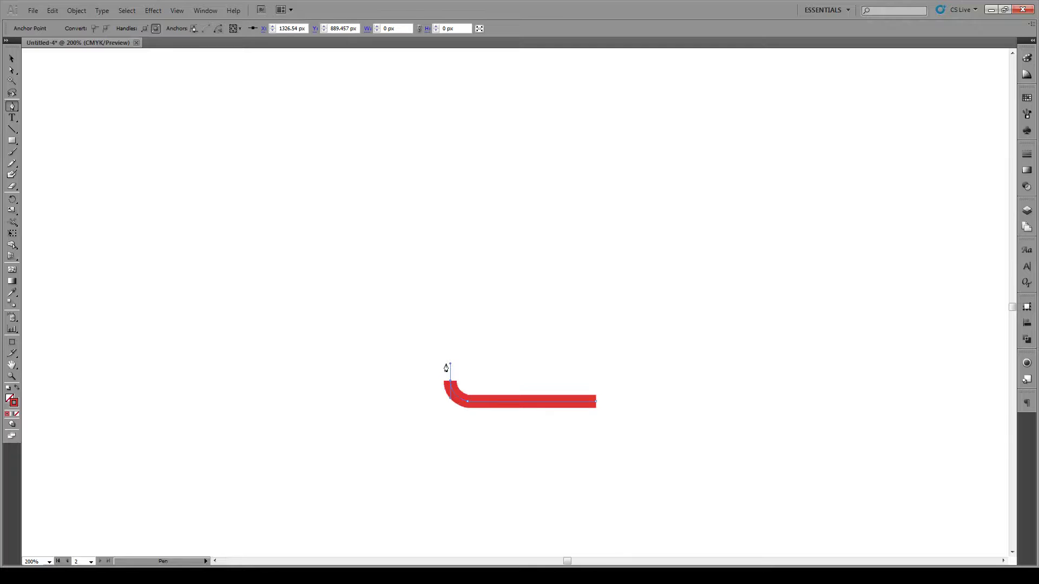
left_click(449, 278)
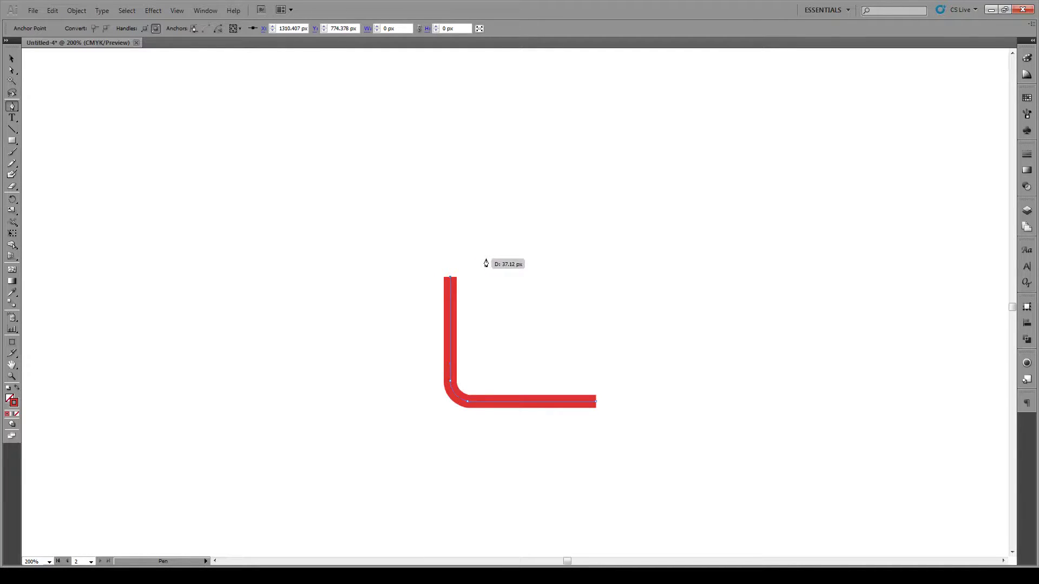
left_click(471, 261, "ctrl")
mouse_move(470, 261)
left_mouse_down()
mouse_move(483, 265)
mouse_move(472, 259)
left_mouse_up()
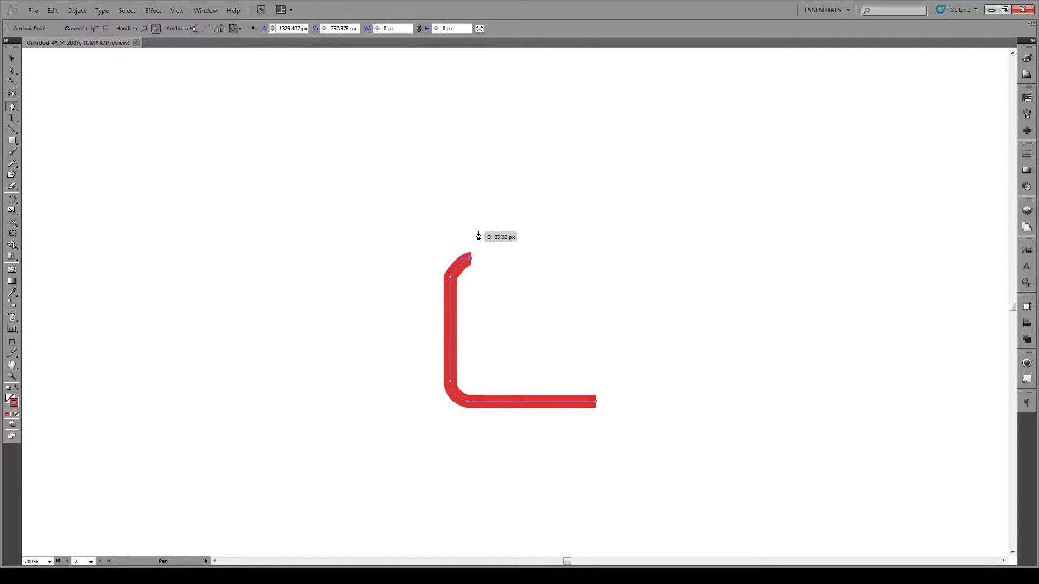
scroll(476, 234, "up", 6)
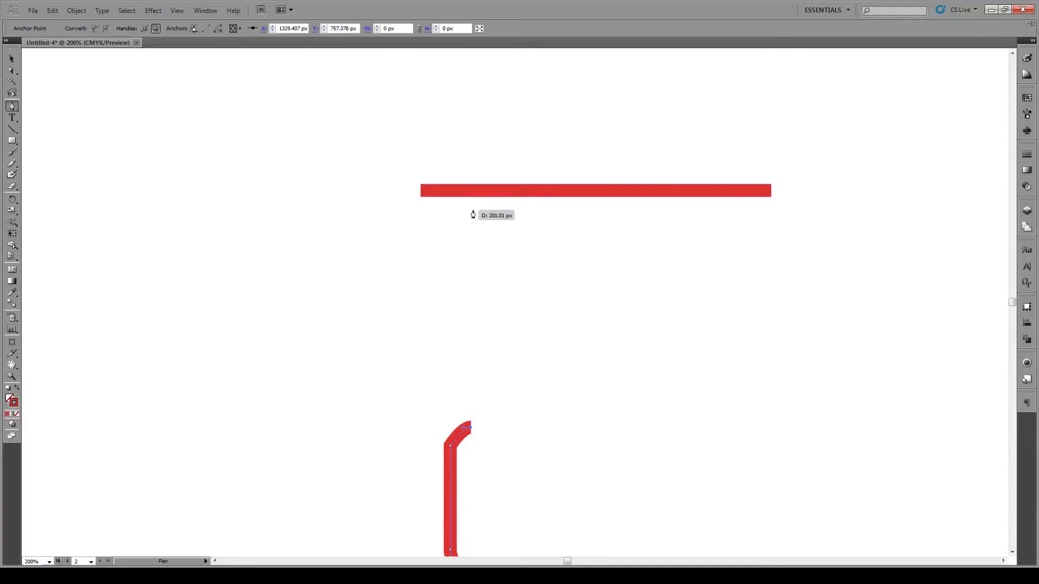
left_click(473, 214, "shift")
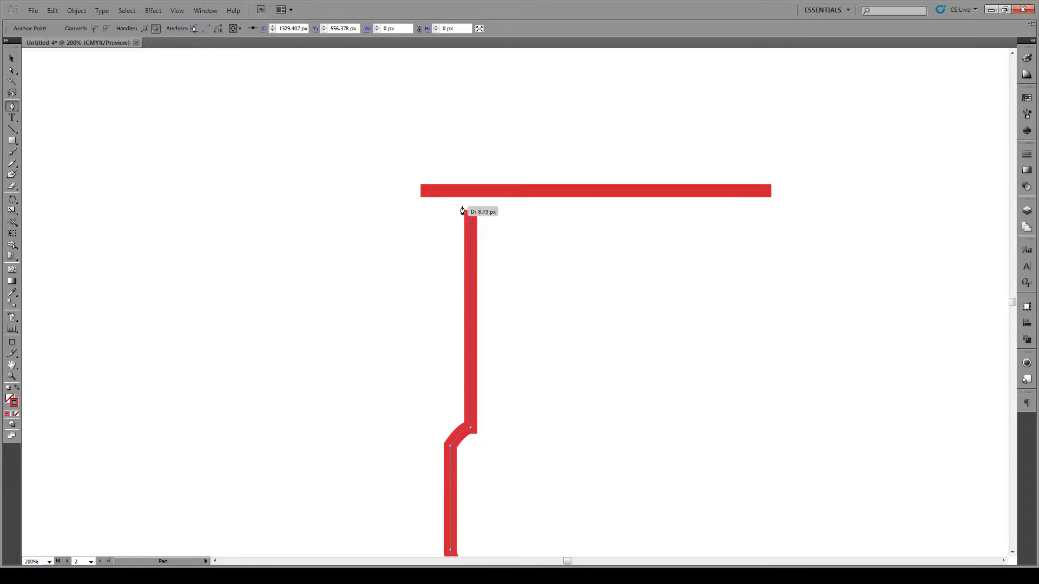
left_click(452, 207)
Step: Add the shoulder point above the line and run the shoulder diagonally toward the neck
left_click(438, 139)
scroll(441, 139, "down", 2)
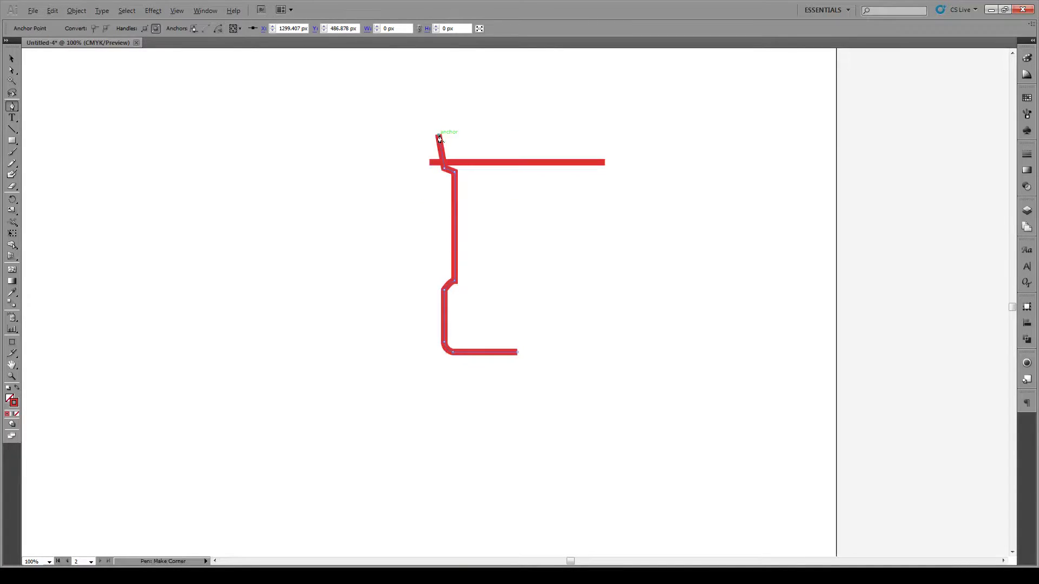
scroll(457, 125, "up", 1)
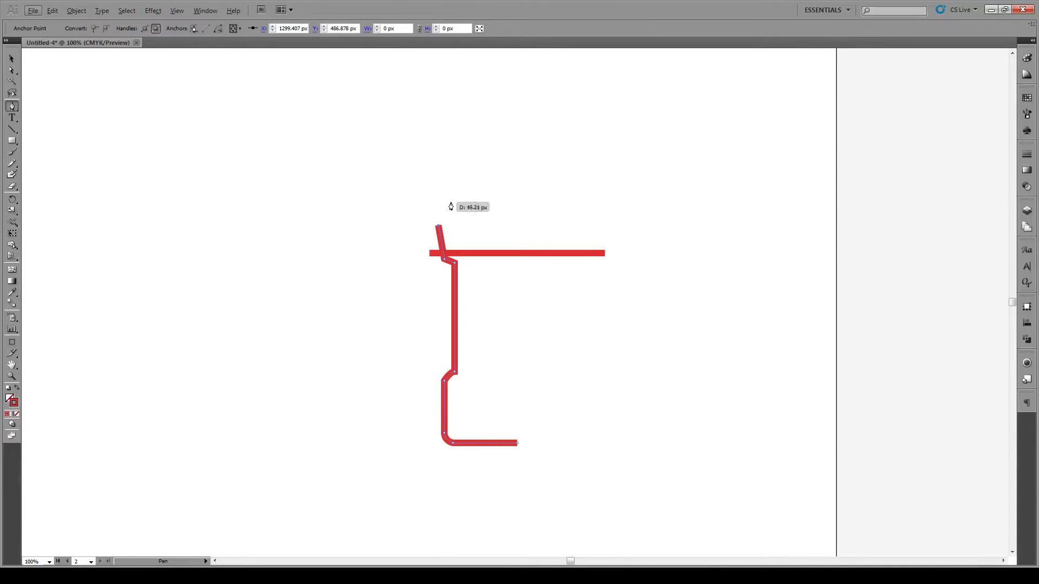
left_click(477, 189)
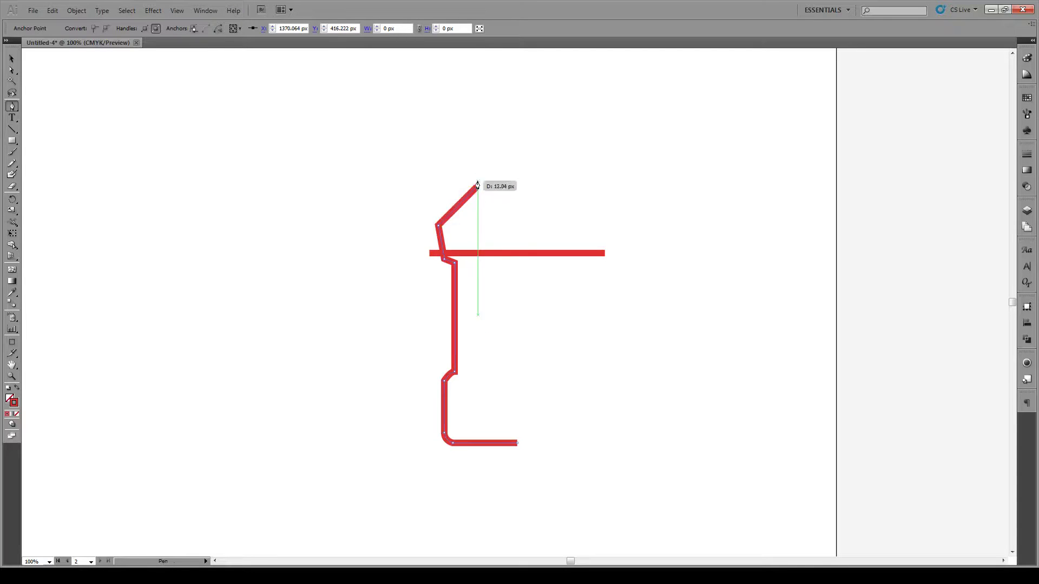
scroll(474, 173, "up", 1)
scroll(474, 173, "up", 3)
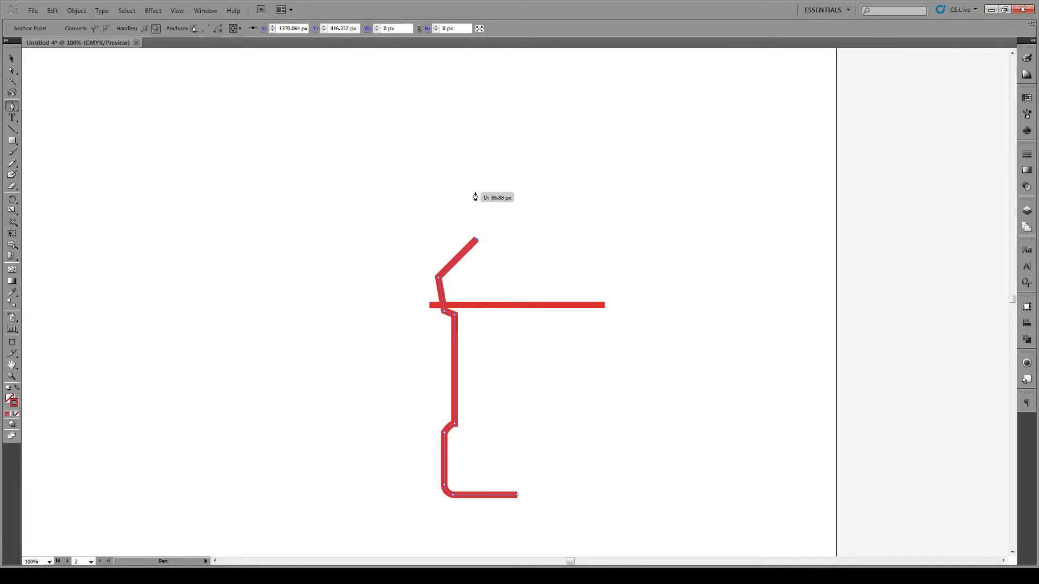
Step: Trace the neck with two pointed ridges and finish with a curved lip
left_click(477, 201)
left_click(480, 198)
left_click(480, 191)
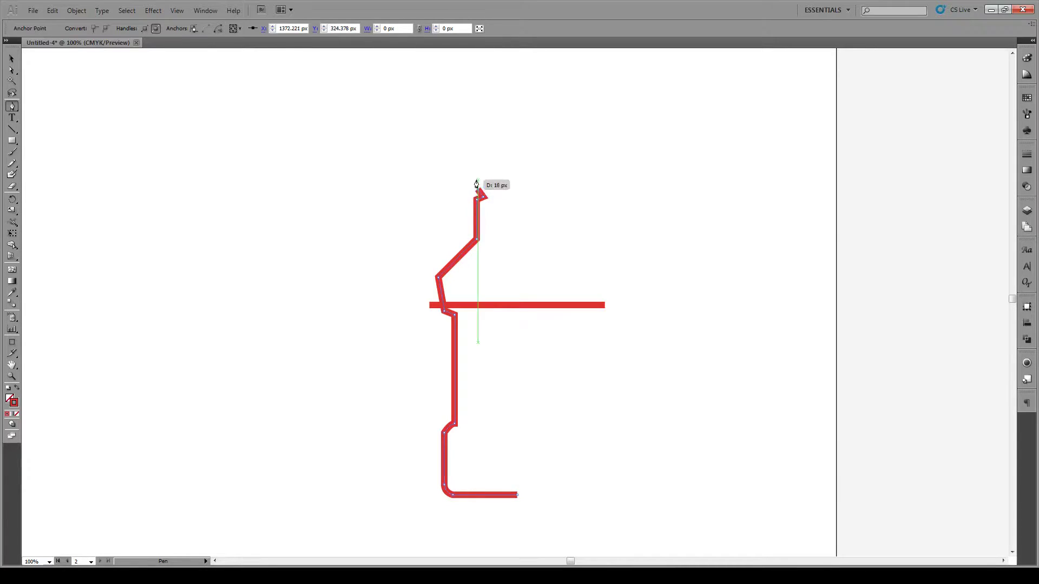
left_click(477, 171)
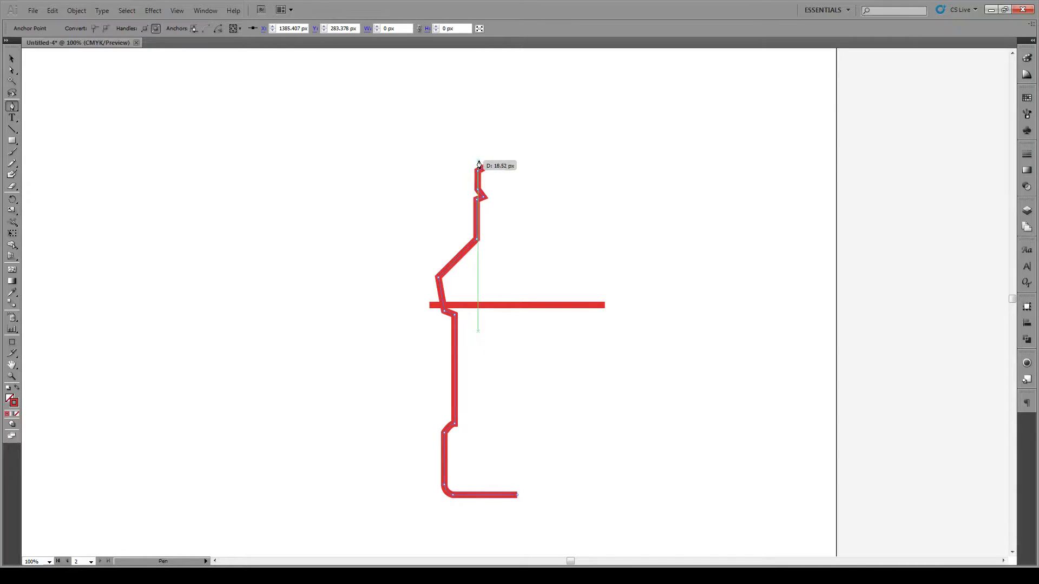
left_click(479, 162)
left_click(476, 146)
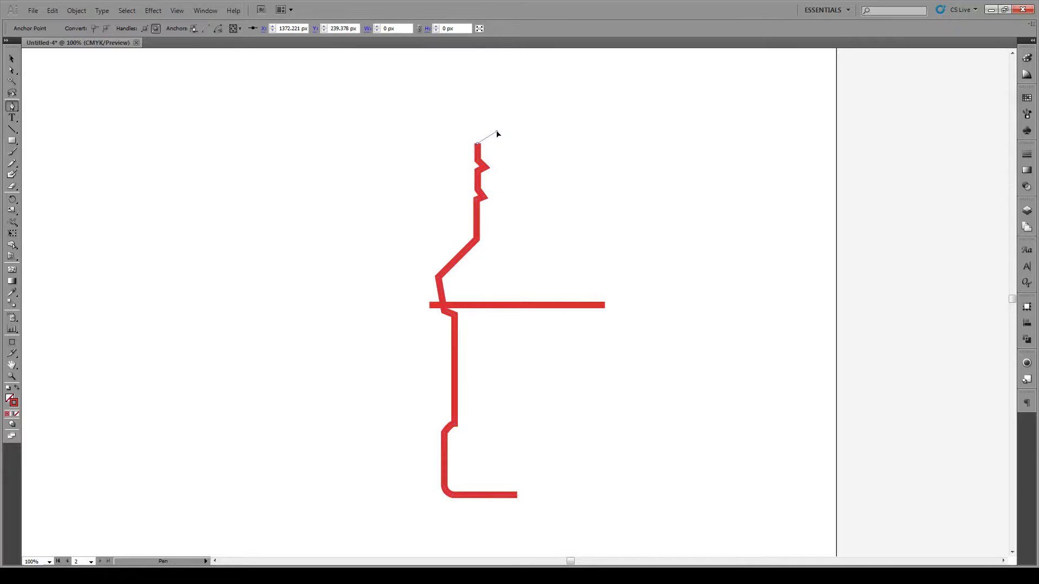
left_click_drag(497, 132, 517, 135)
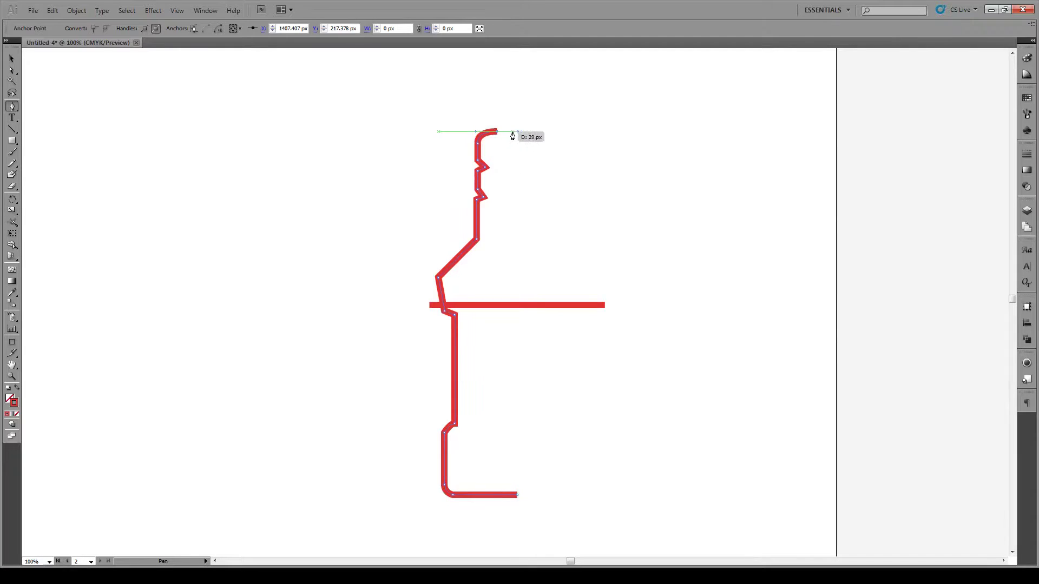
left_click(507, 131)
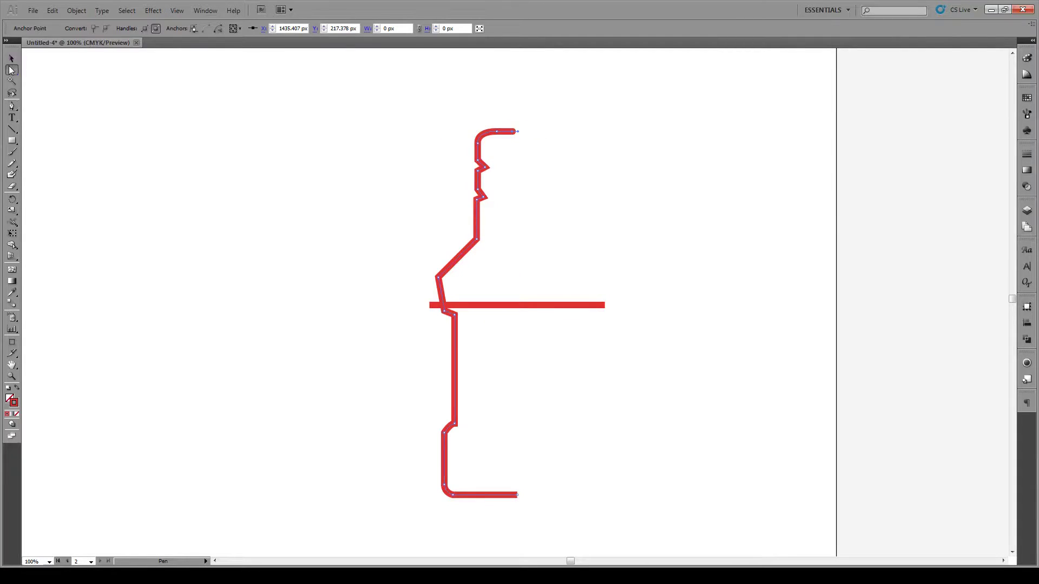
Step: Nudge the lip's end anchor right into alignment using Direct Selection
left_click(631, 145, "ctrl")
left_click(511, 132)
left_click_drag(513, 135, 519, 134)
left_click(512, 135)
left_click_drag(513, 134, 517, 132)
Step: Smooth the lip curve via its handle and extend the end to X 1445.034 px
scroll(516, 131, "up", 3)
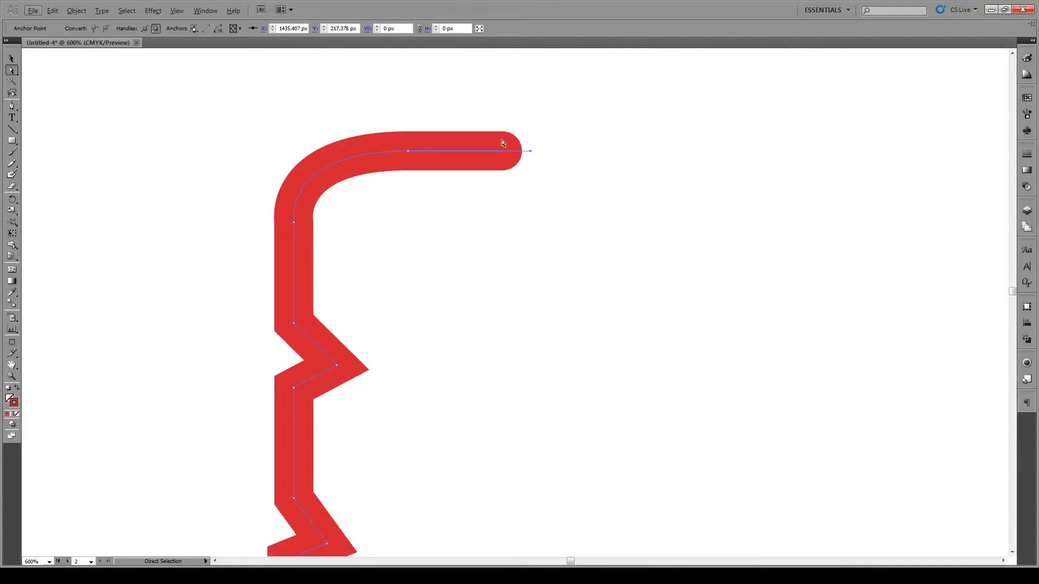
mouse_move(530, 151)
left_mouse_down()
mouse_move(515, 174)
mouse_move(517, 157)
mouse_move(408, 151)
left_mouse_up()
scroll(497, 153, "down", 3)
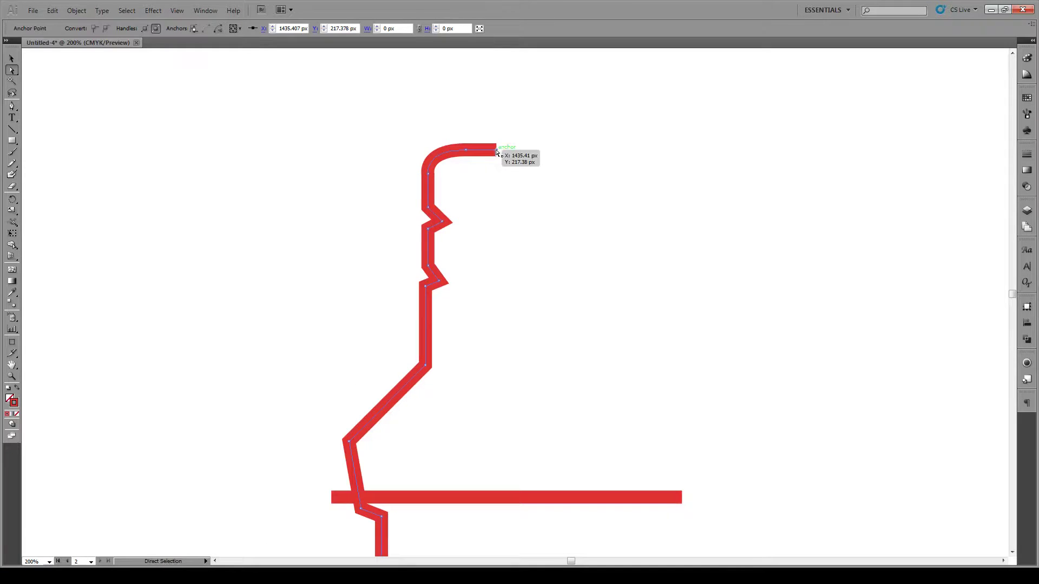
left_click_drag(497, 152, 507, 152)
scroll(538, 410, "down", 3)
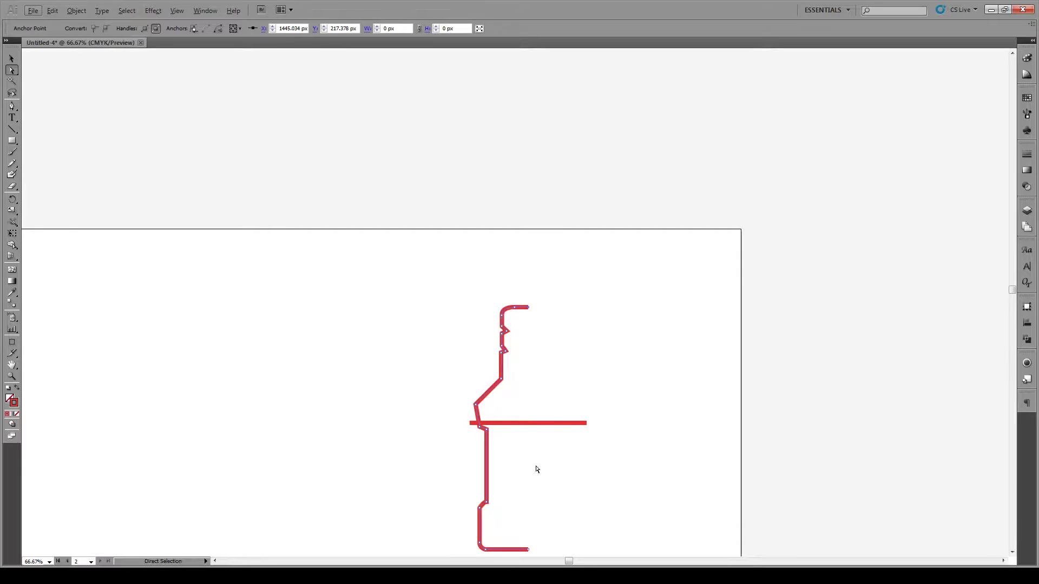
scroll(535, 469, "down", 5)
Step: Delete the horizontal guide line and thin the half-bottle outline to a 2 pt stroke
key("v")
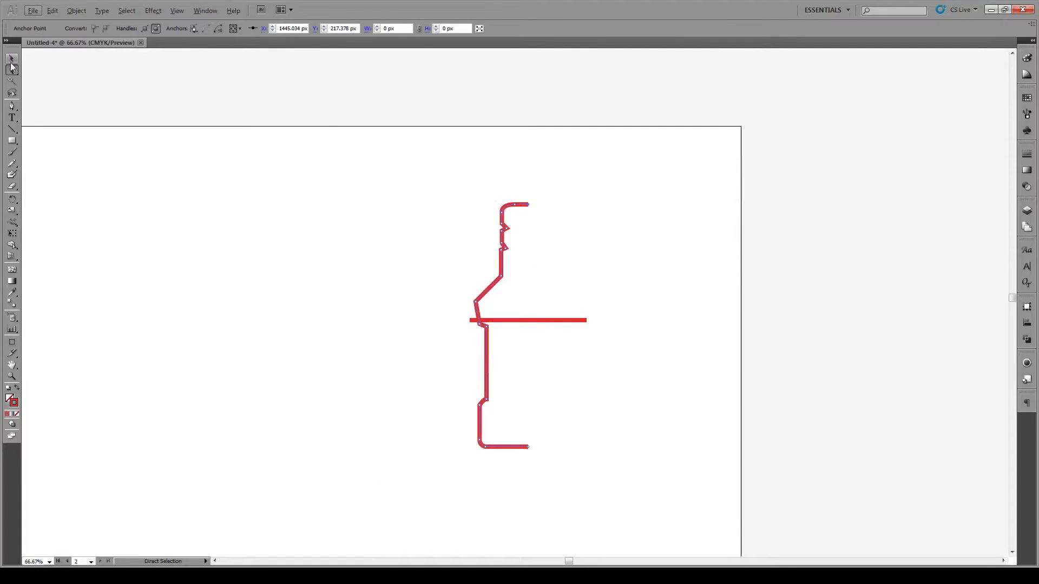
left_click(406, 243)
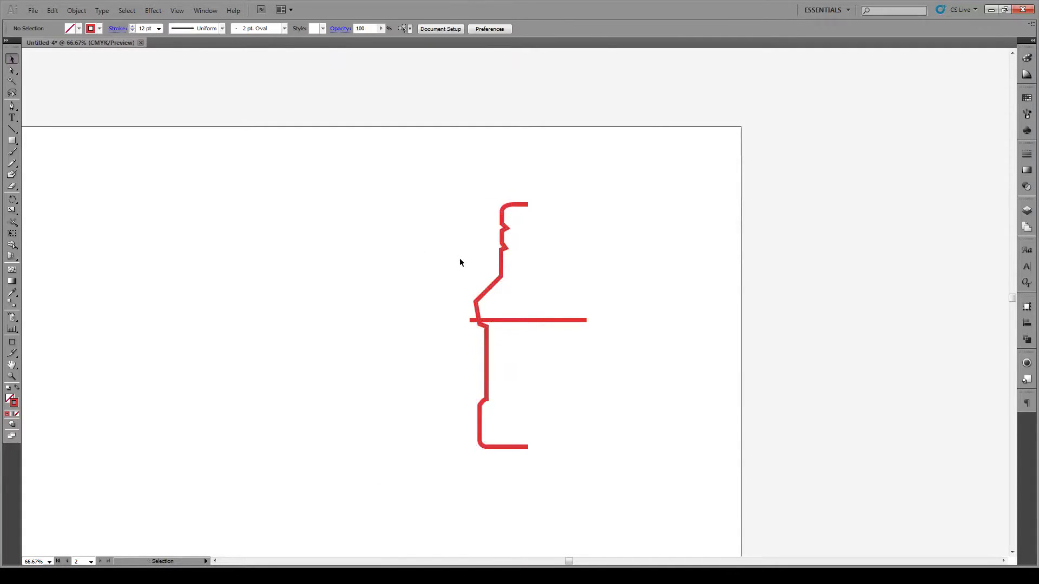
left_click(529, 320)
key("Delete")
left_click_drag(432, 154, 498, 463)
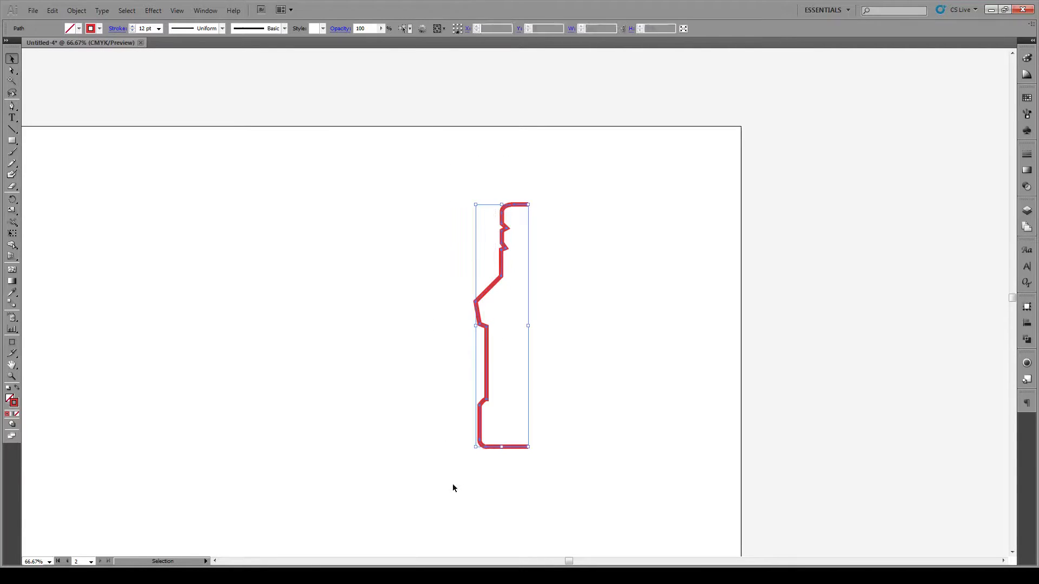
left_click(159, 28)
left_click(145, 71)
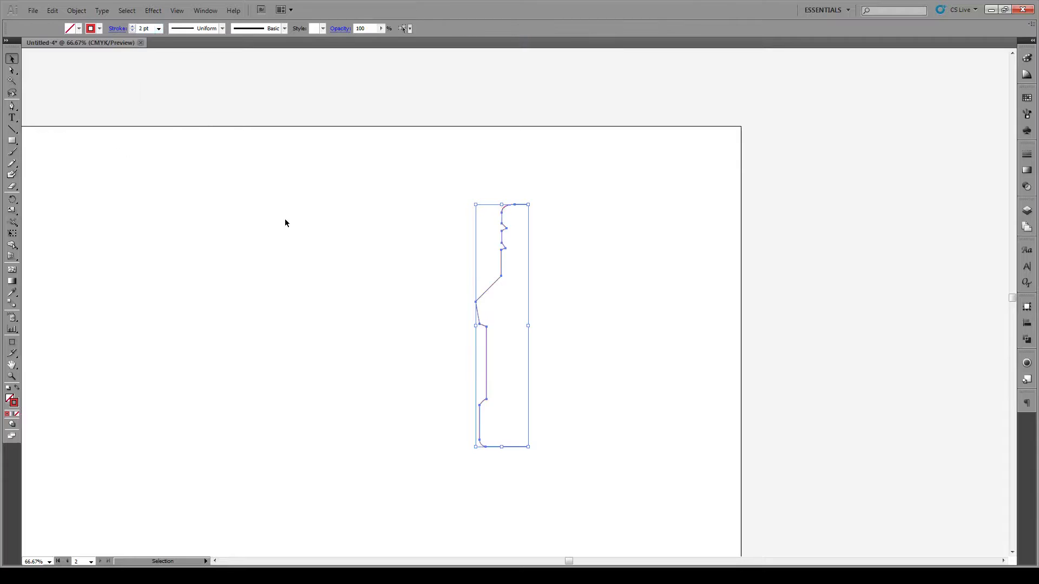
left_click(456, 224)
Step: Reflect a vertical copy of the half profile and move it right to join the original
left_click_drag(518, 243, 398, 431)
left_click(416, 427)
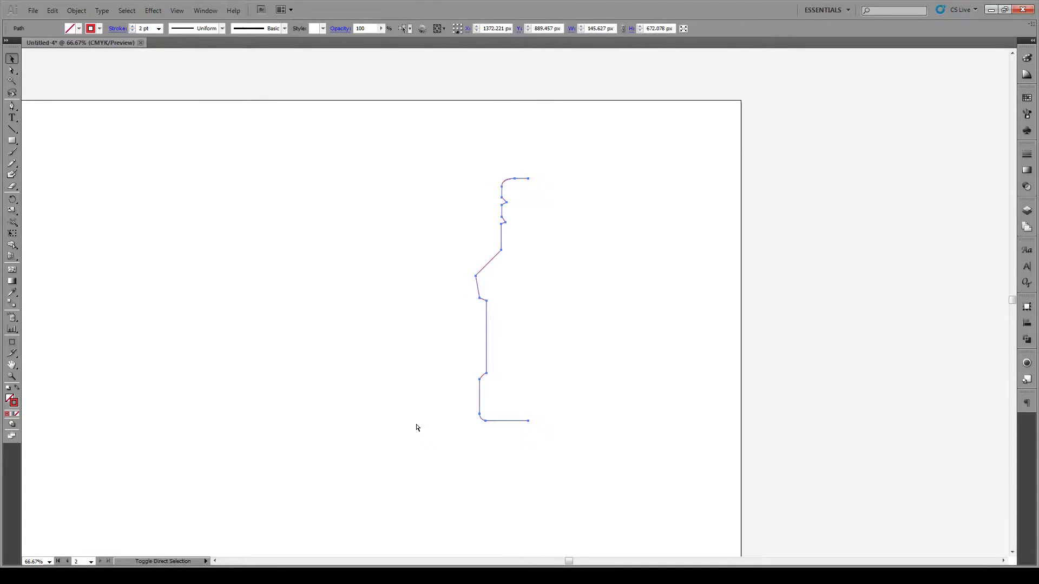
left_click(480, 383)
right_click(486, 328)
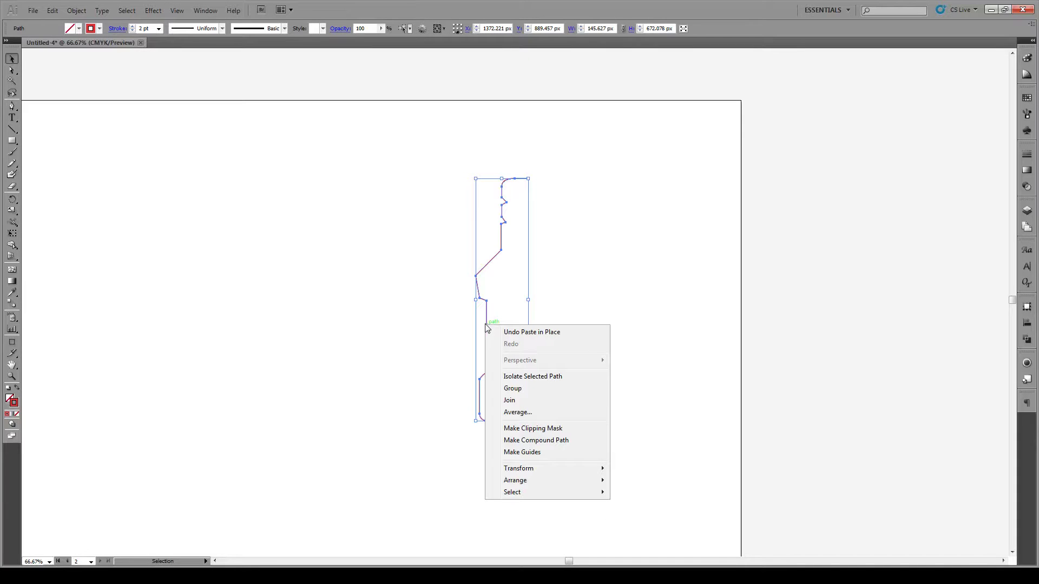
mouse_move(536, 468)
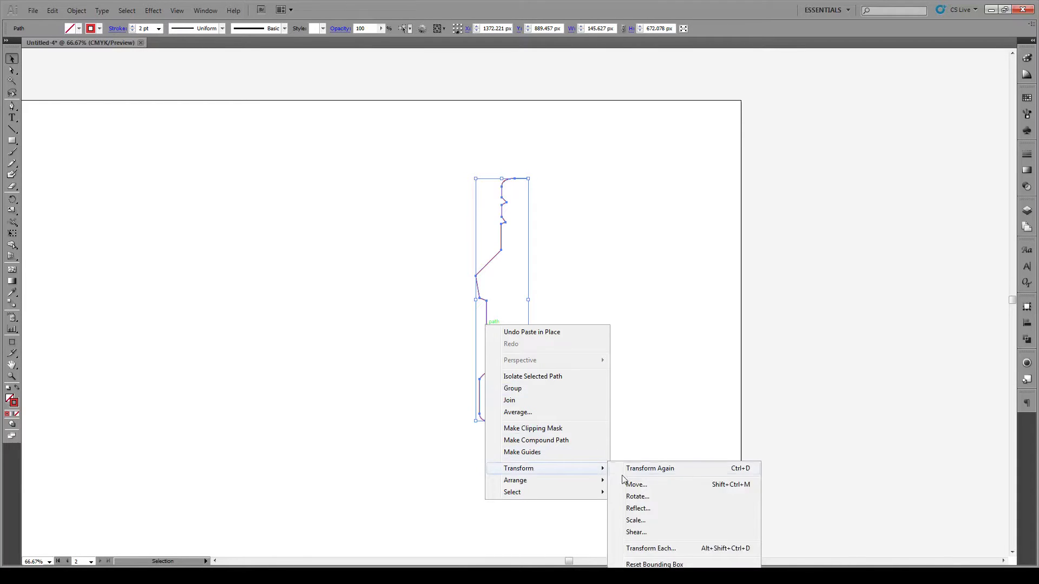
left_click(647, 509)
left_click(553, 258)
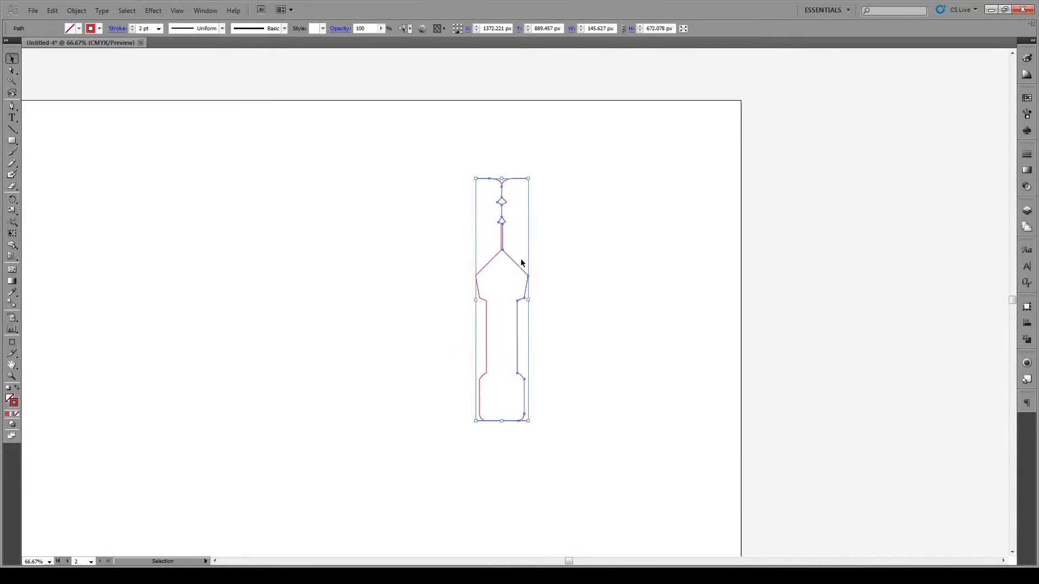
left_click_drag(526, 274, 575, 269)
left_click(596, 273)
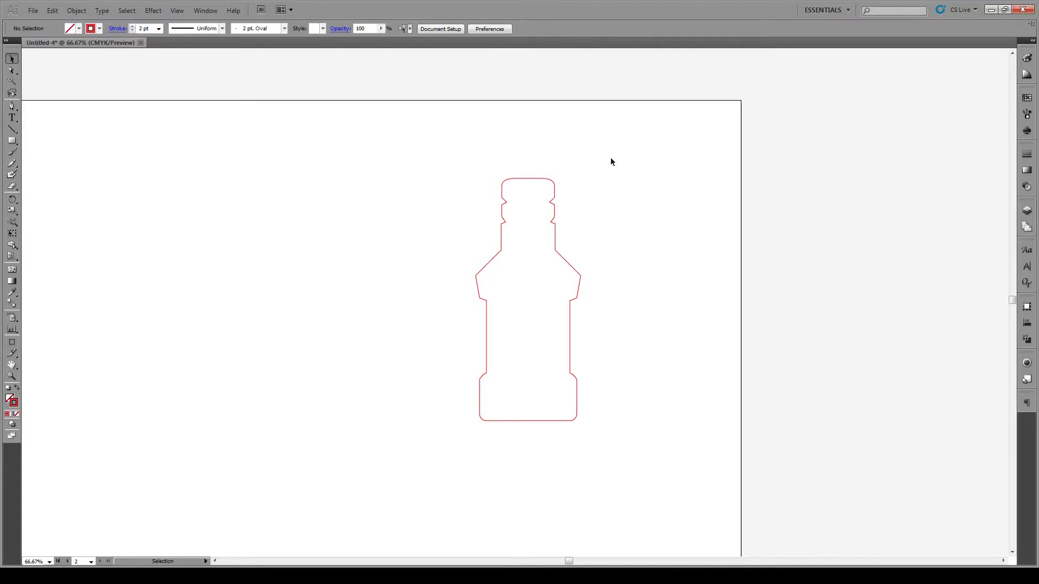
Step: Narrow the bottle by dragging its right-middle bounding-box handle left
left_click_drag(645, 147, 418, 445)
key("a")
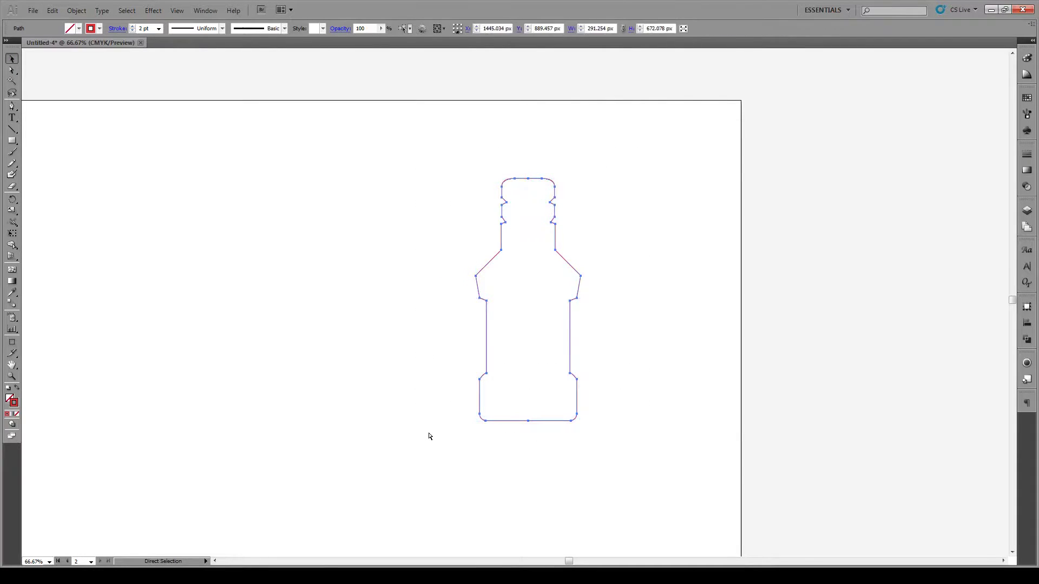
left_click(671, 330)
key("v")
left_click(570, 339)
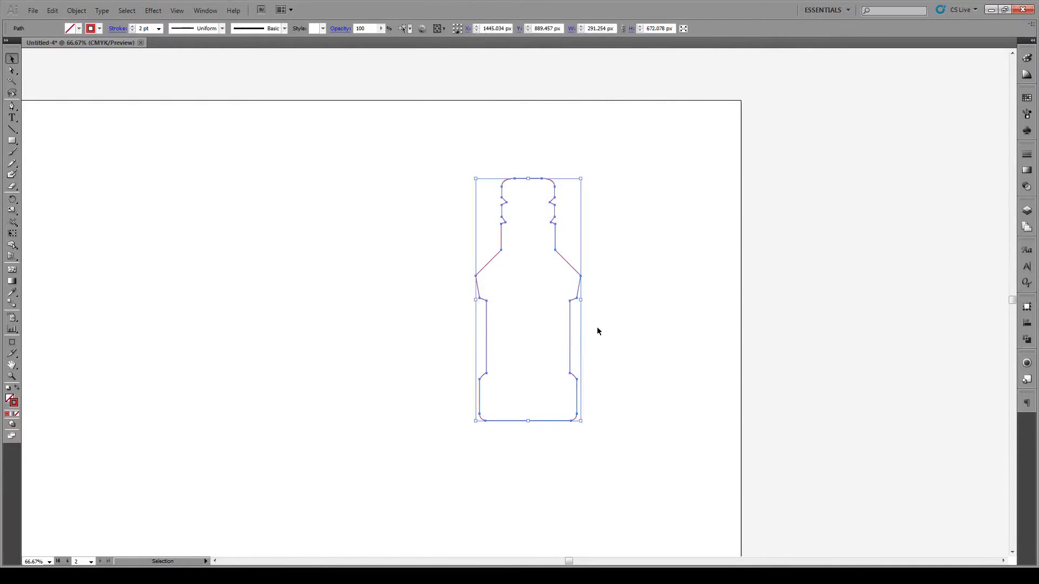
left_click_drag(580, 299, 547, 302)
left_click(590, 299)
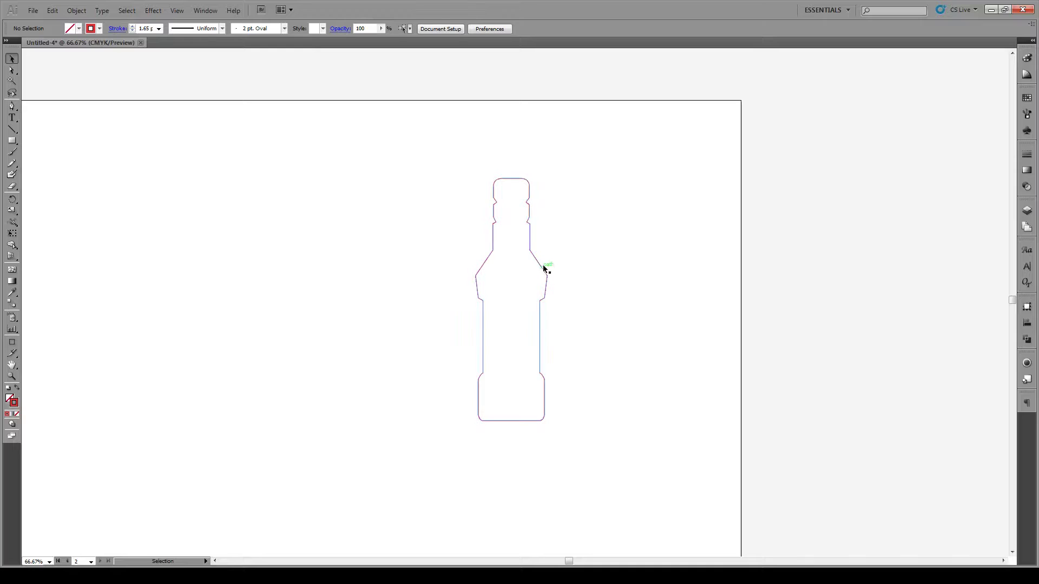
Step: Swap fill and stroke so the bottle becomes a solid red silhouette
scroll(518, 199, "up", 4)
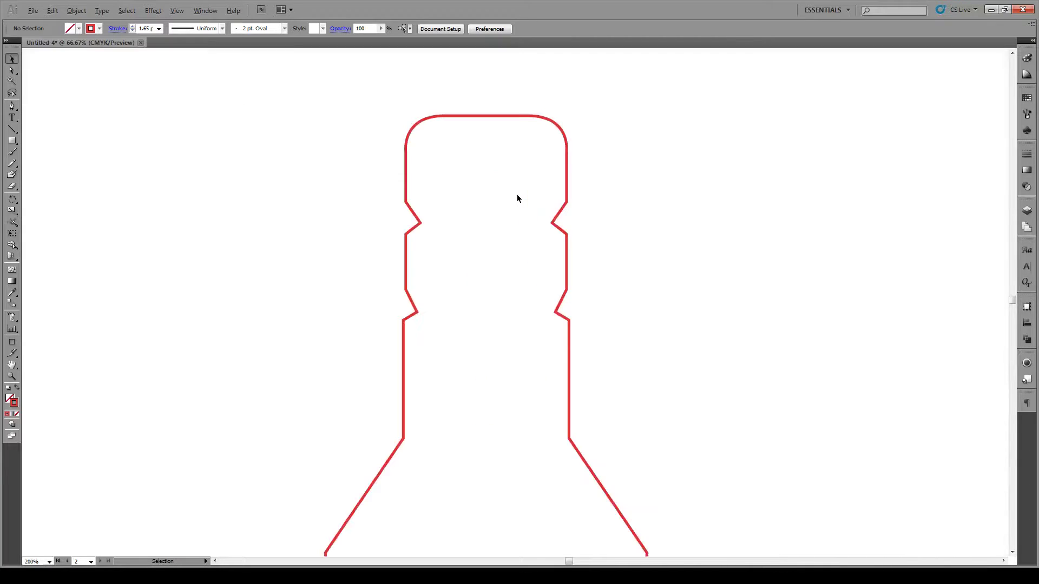
scroll(517, 197, "down", 3)
scroll(516, 193, "down", 1)
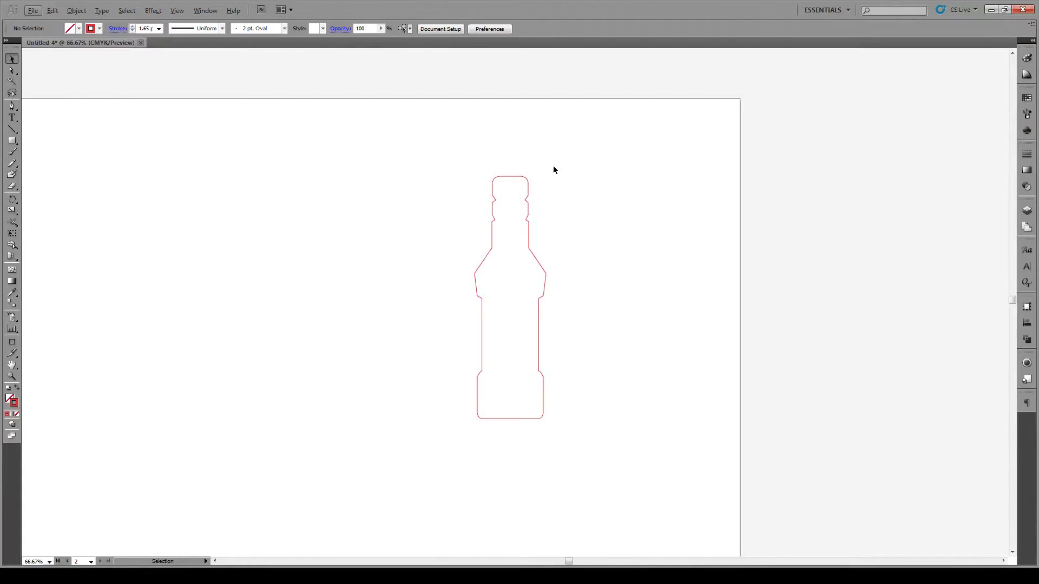
left_click(480, 382)
left_click(17, 388)
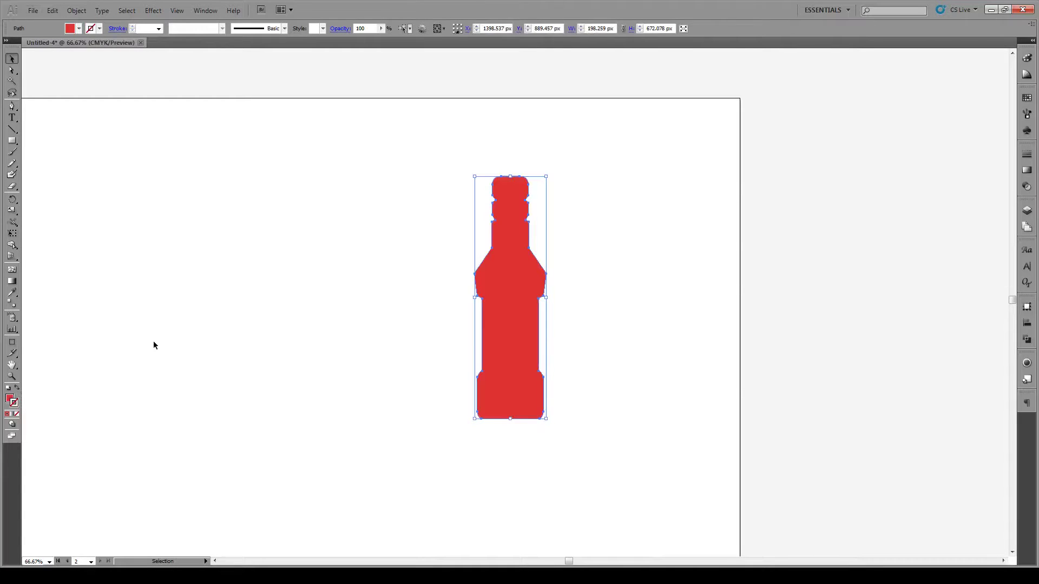
left_click(248, 311)
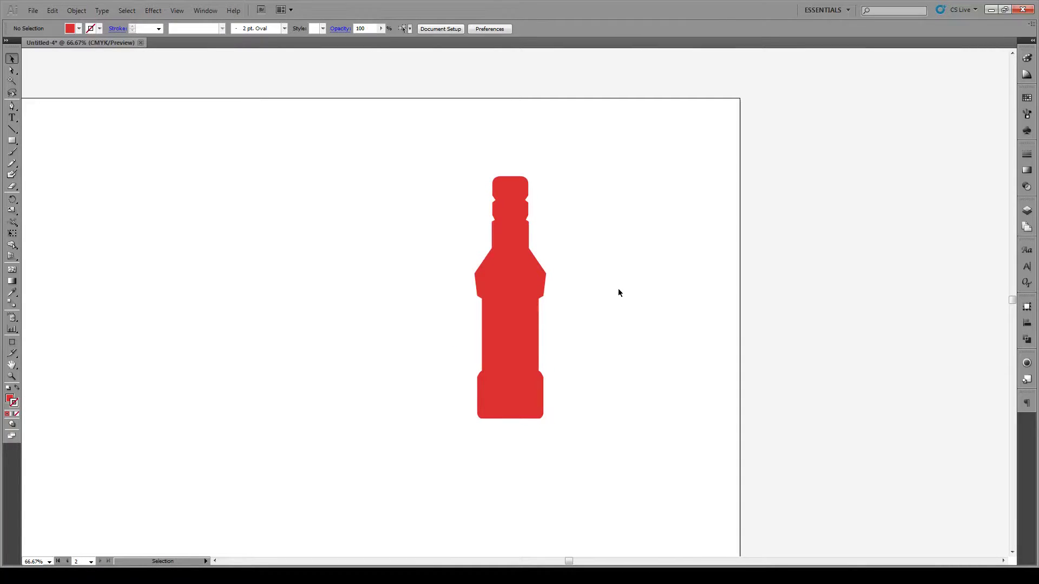
Step: Pen a path from below the base up the bottle's left side to above the shoulder
left_click(12, 106)
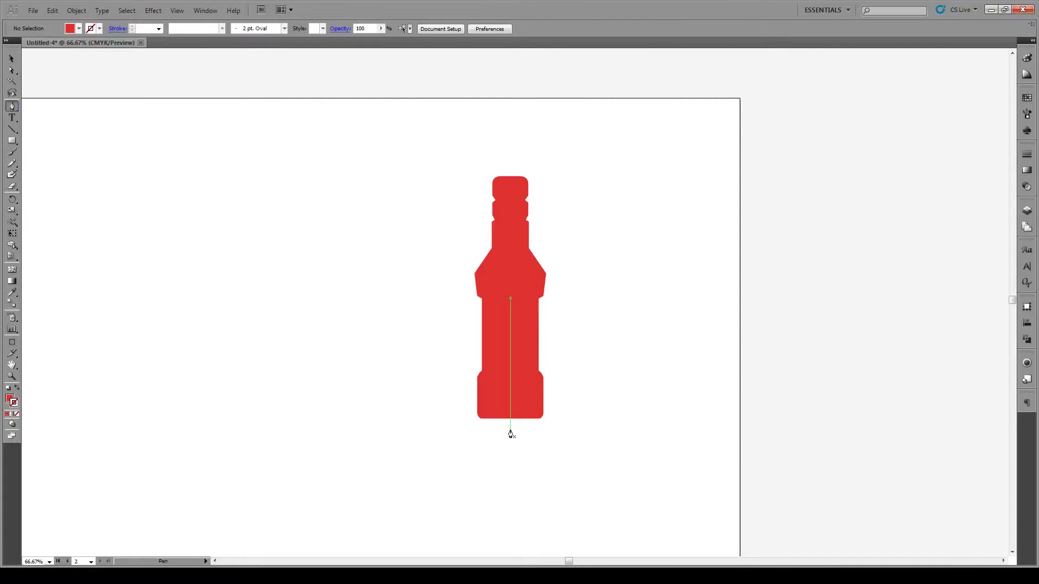
left_click(511, 431)
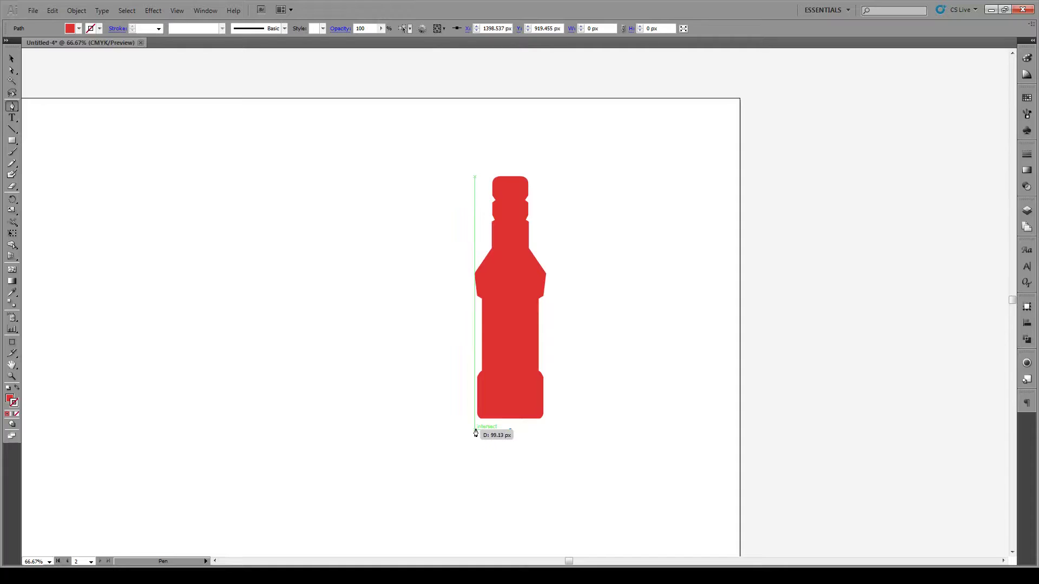
left_click(474, 432)
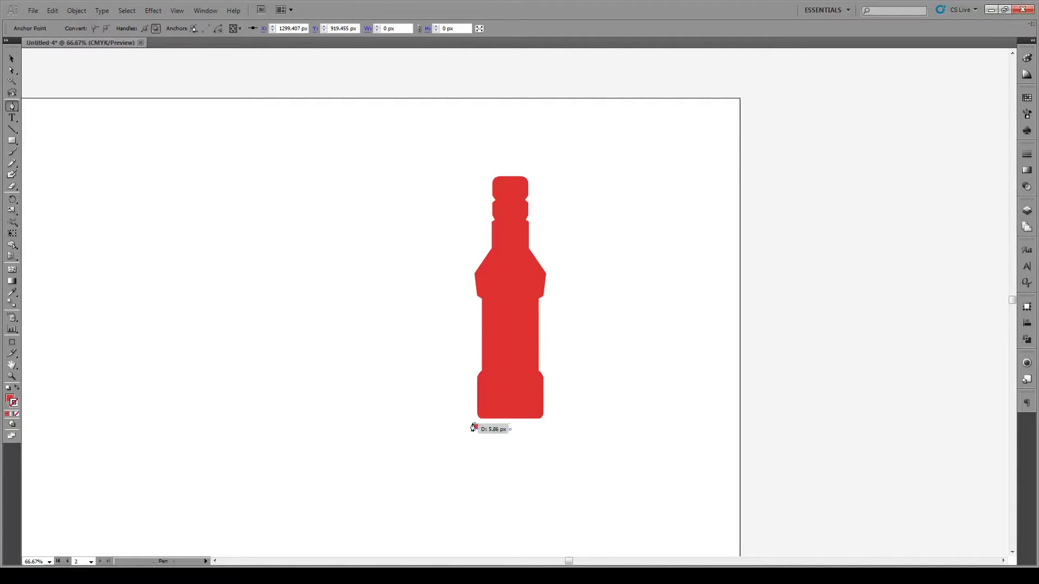
left_click(473, 427)
left_click(468, 428)
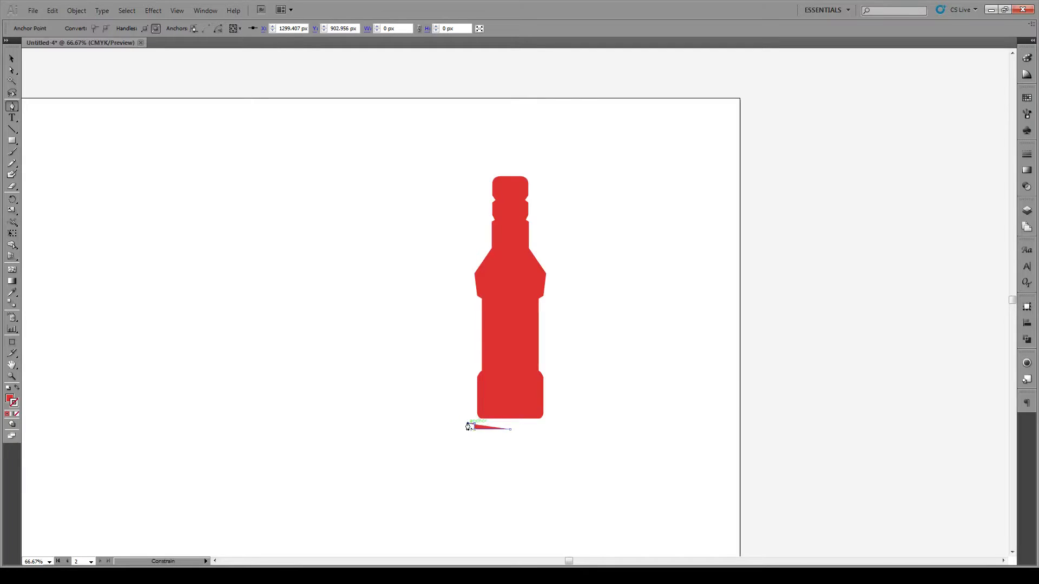
left_click(467, 373)
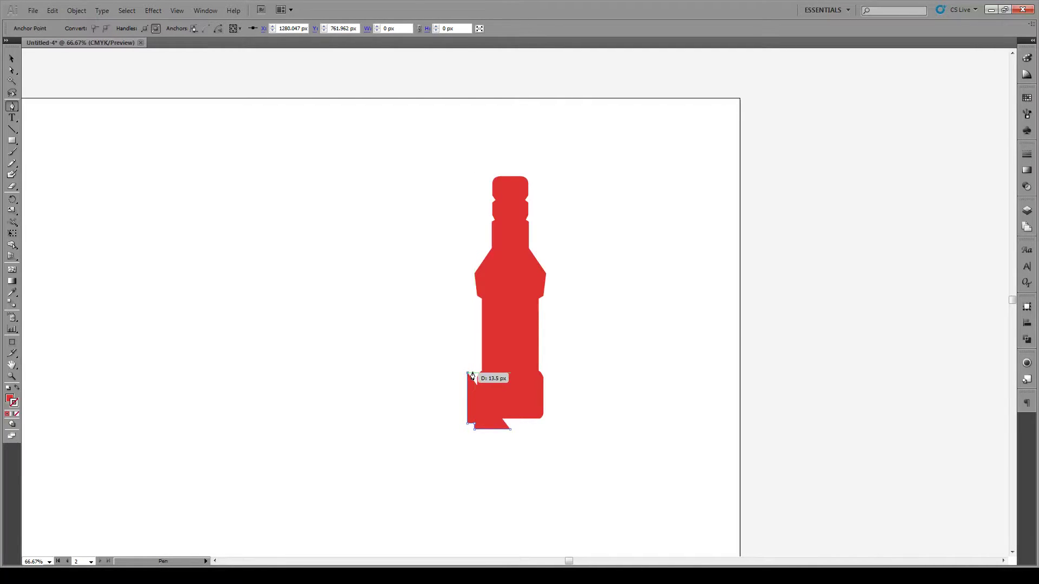
left_click(473, 374)
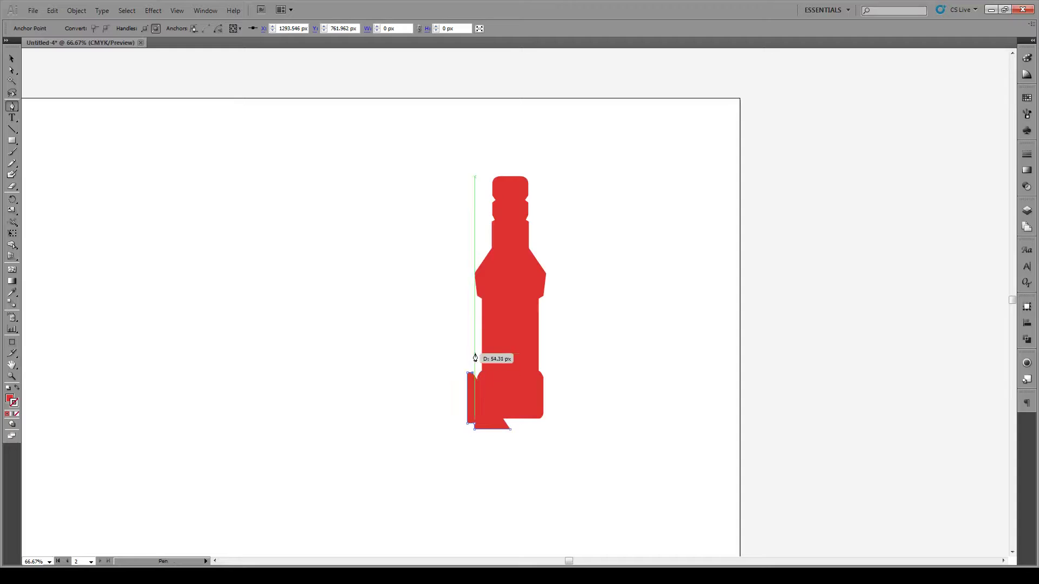
left_click(474, 303, "shift")
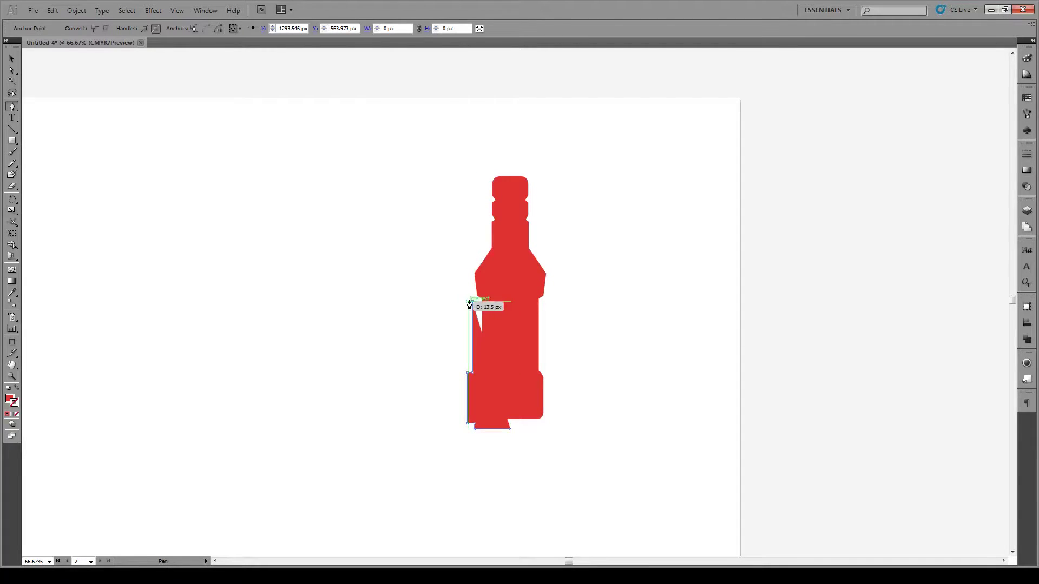
left_click_drag(469, 305, 471, 272)
left_click(490, 246)
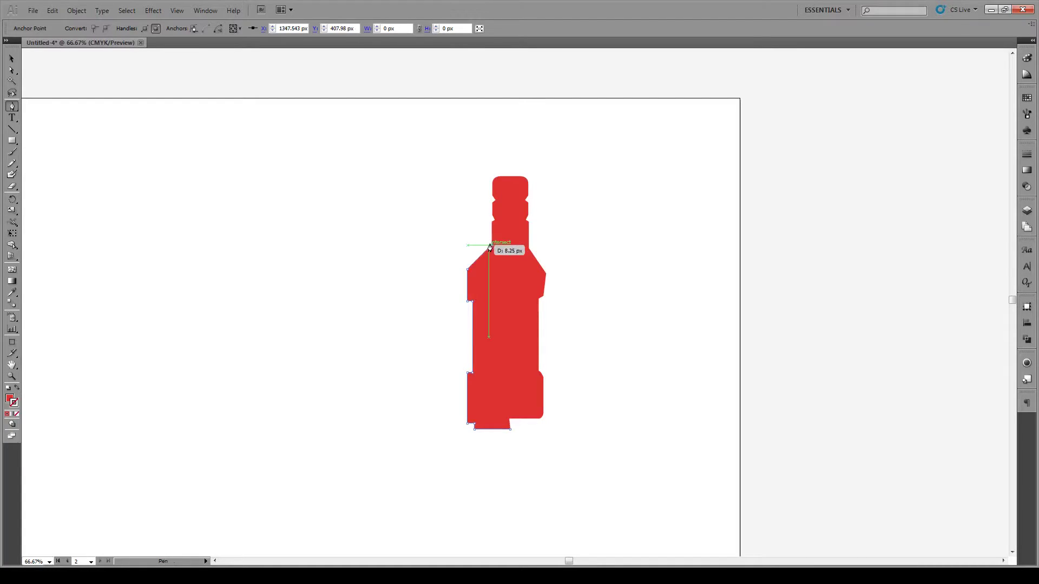
Step: Move the shoulder point 13.5 px left, make the path outline-only, and continue it over the top
left_click(11, 70)
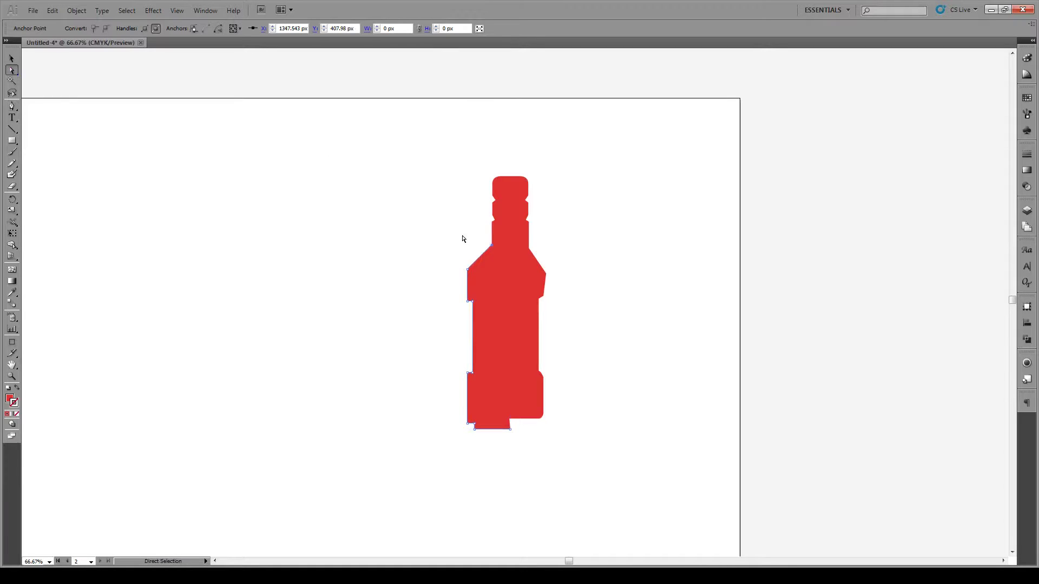
left_click_drag(491, 246, 483, 246)
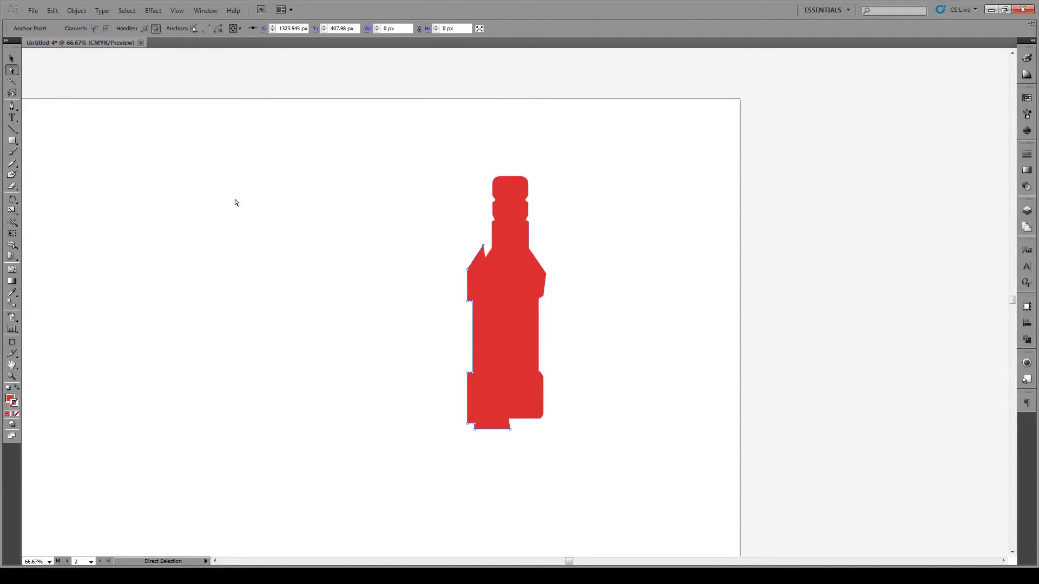
left_click(17, 389)
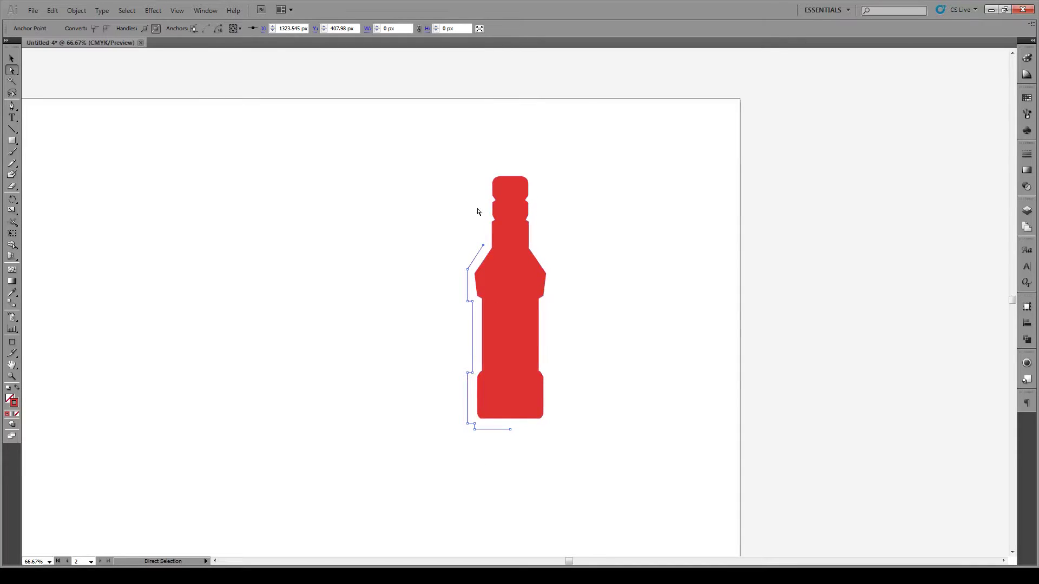
left_click(12, 106)
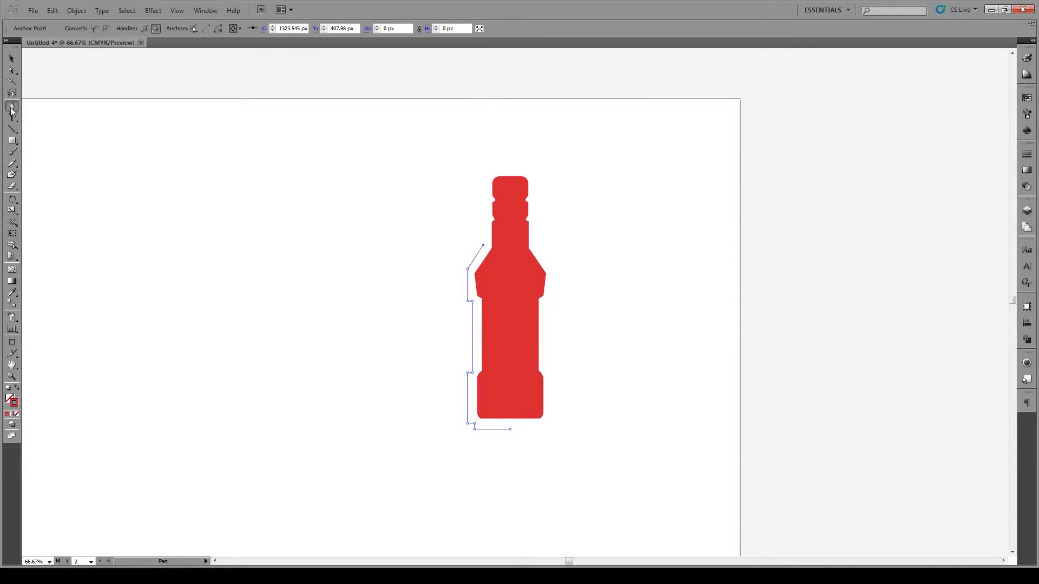
left_click(483, 247)
left_click(484, 177, "shift")
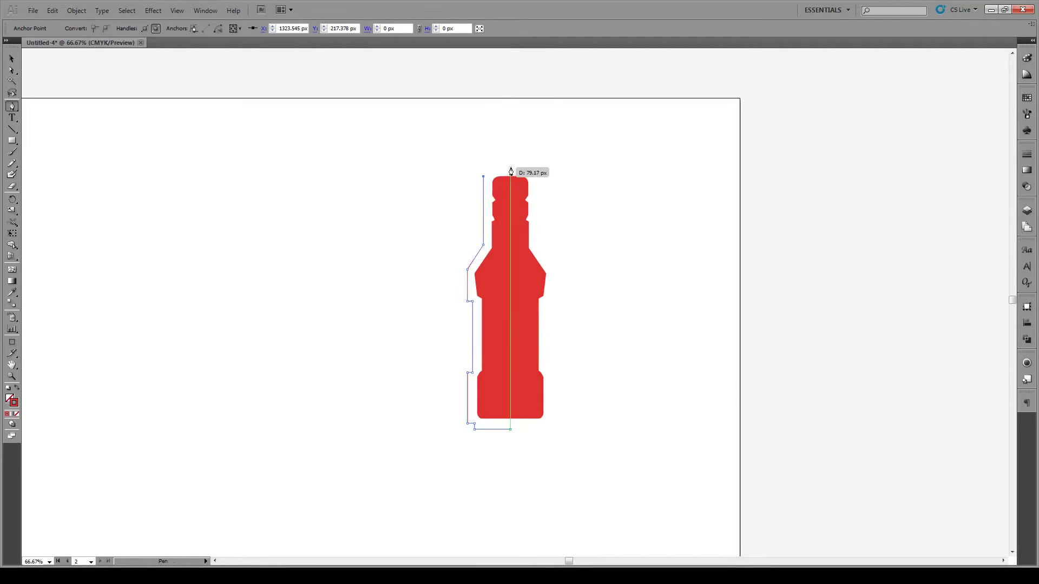
left_click_drag(510, 166, 540, 169)
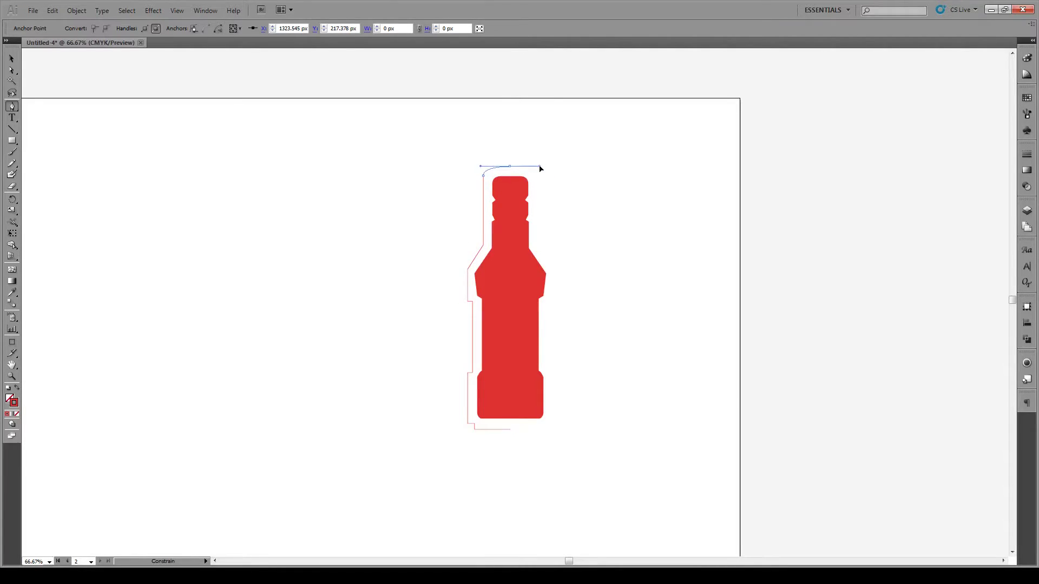
Step: Reshape the curve over the bottle top so its end meets the centre
left_click(12, 71)
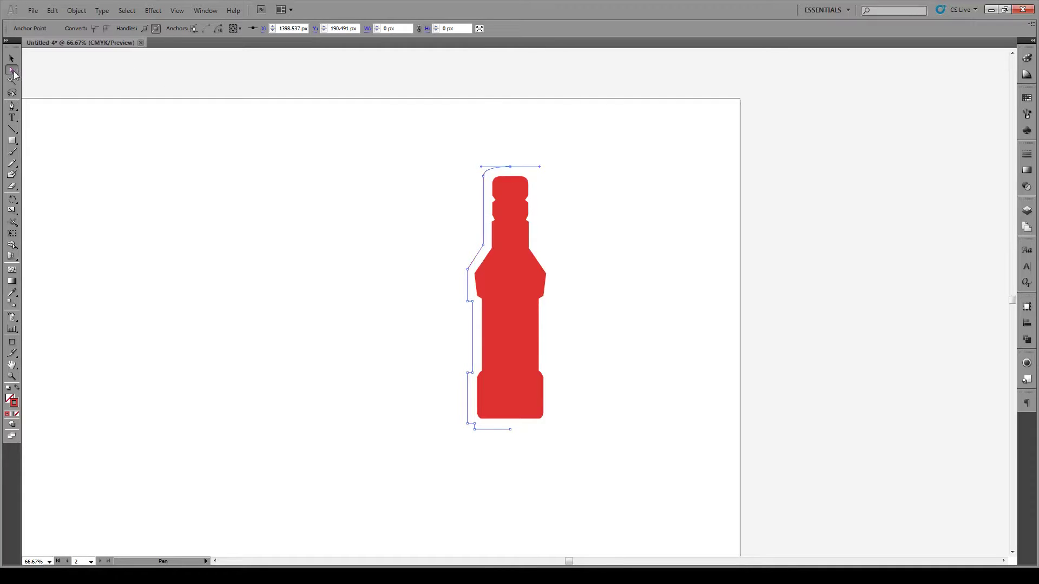
left_click(557, 176)
left_click(510, 166)
left_click_drag(540, 167, 470, 177)
left_click(532, 168)
key("v")
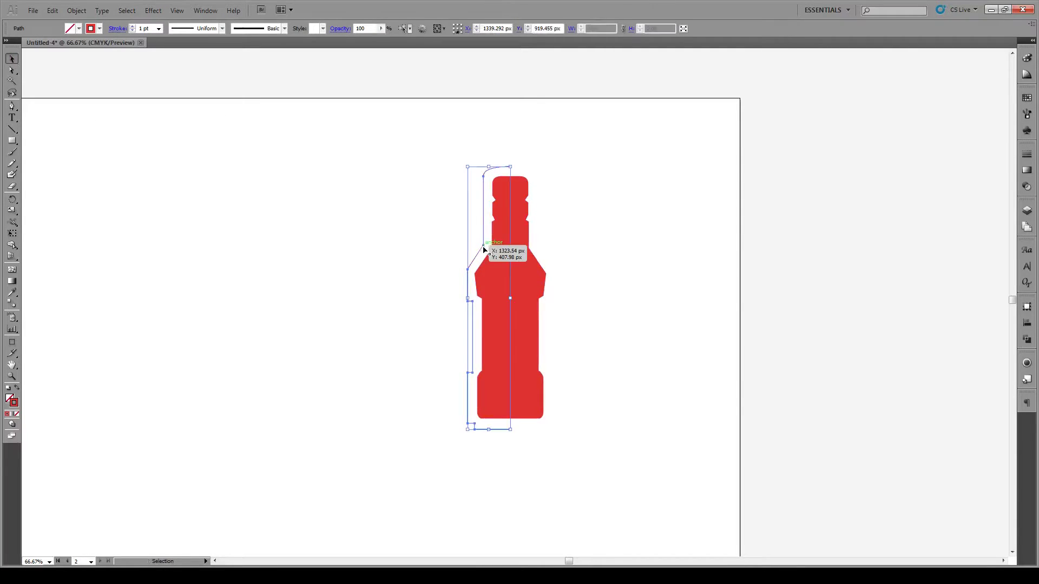
Step: Reflect a vertical copy of the half outline and move it to the bottle's right side
left_click(459, 218)
left_click(469, 219)
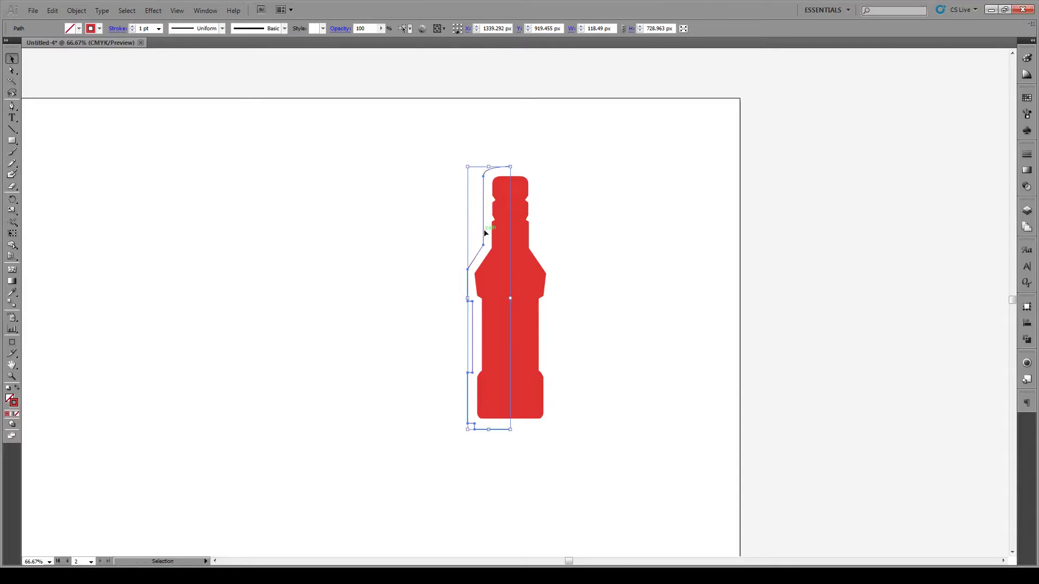
right_click(476, 263)
mouse_move(546, 404)
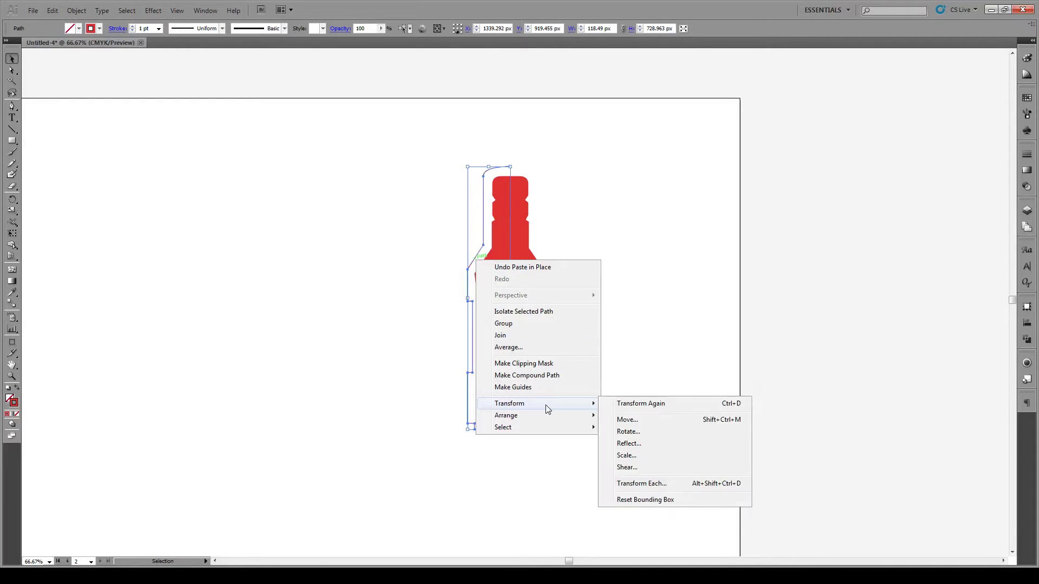
left_click(647, 444)
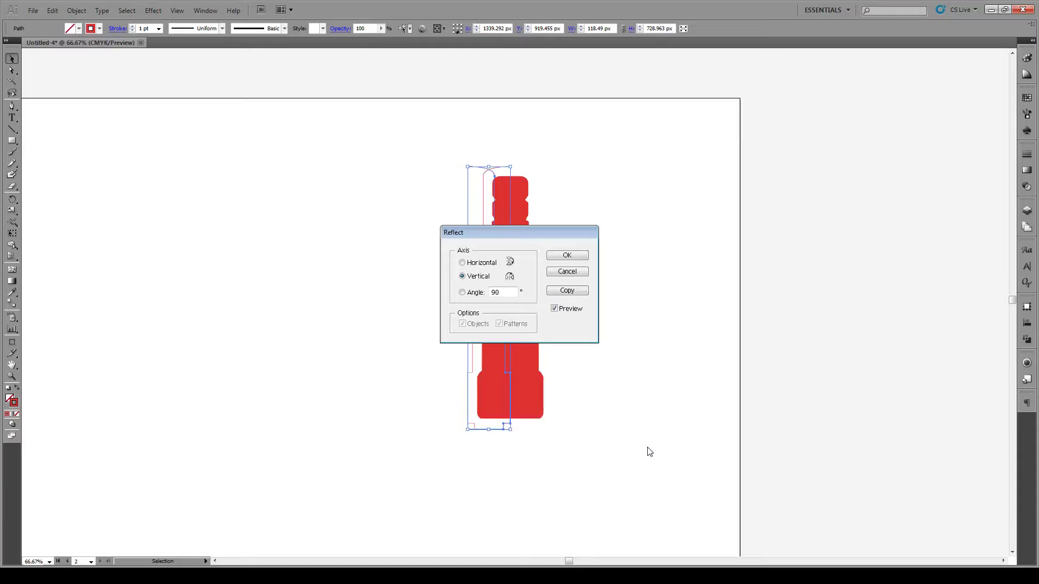
left_click(570, 256)
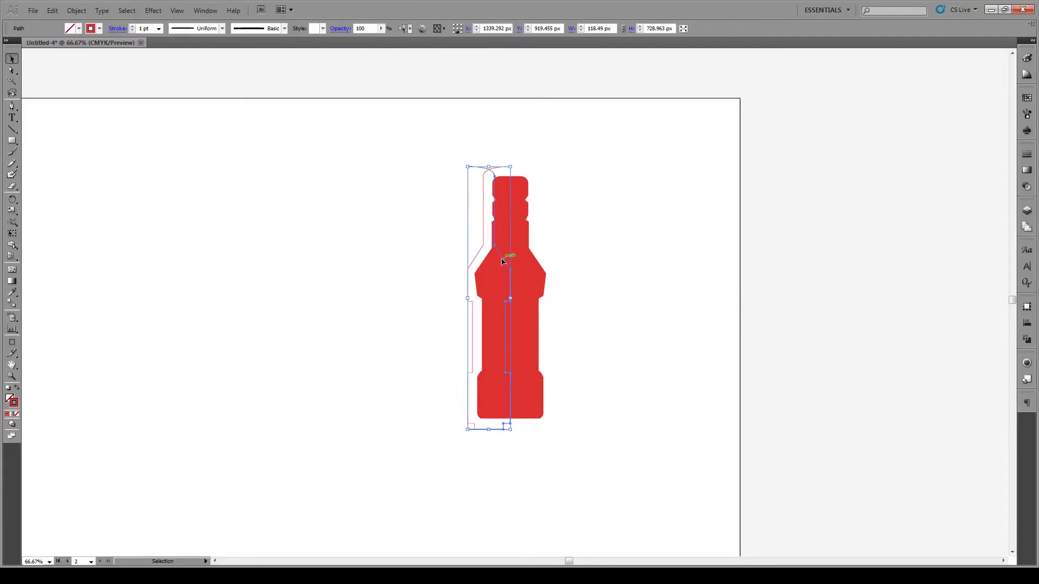
left_click_drag(502, 262, 548, 261)
left_click(657, 430)
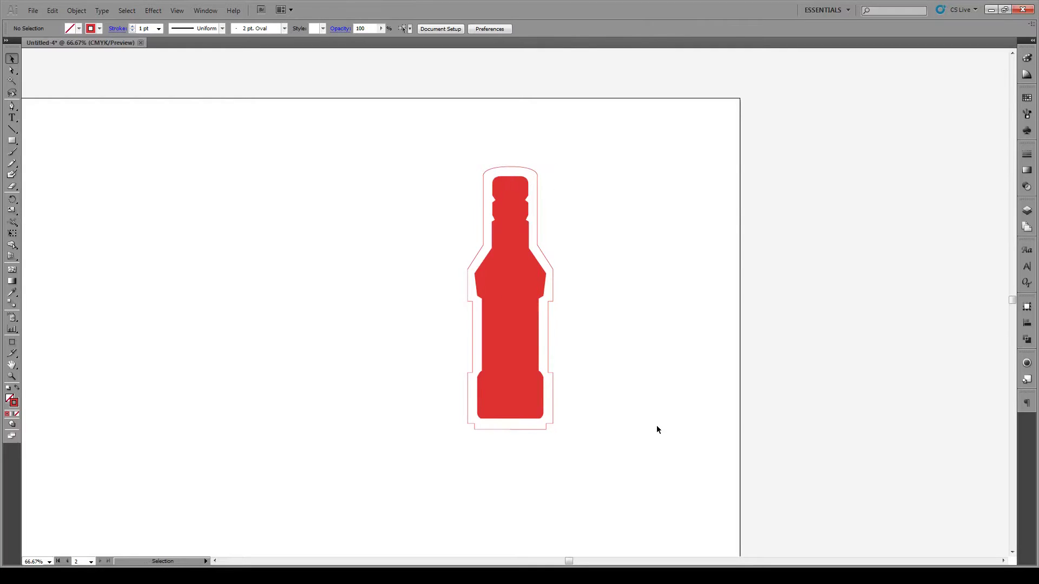
Step: Select both halves of the outline along the bottle's bottom
left_click_drag(566, 431, 489, 434)
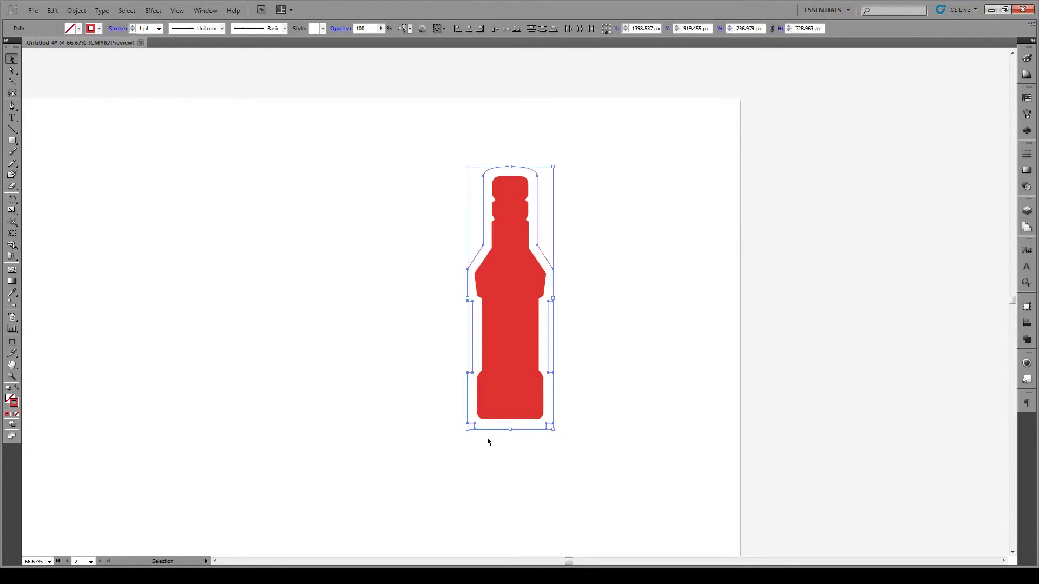
key("a")
left_click(554, 465)
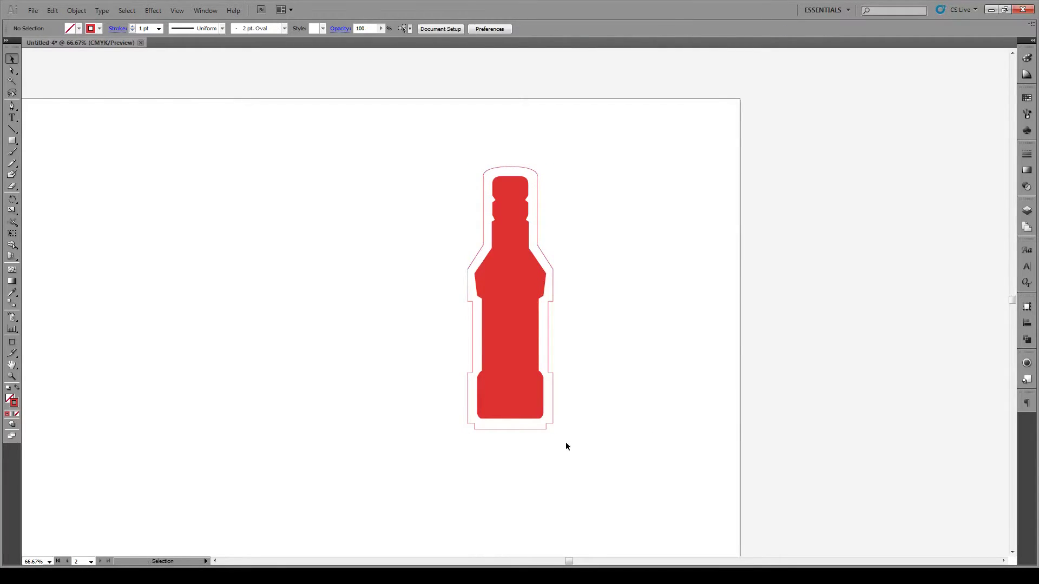
left_click_drag(566, 442, 534, 428)
key("v")
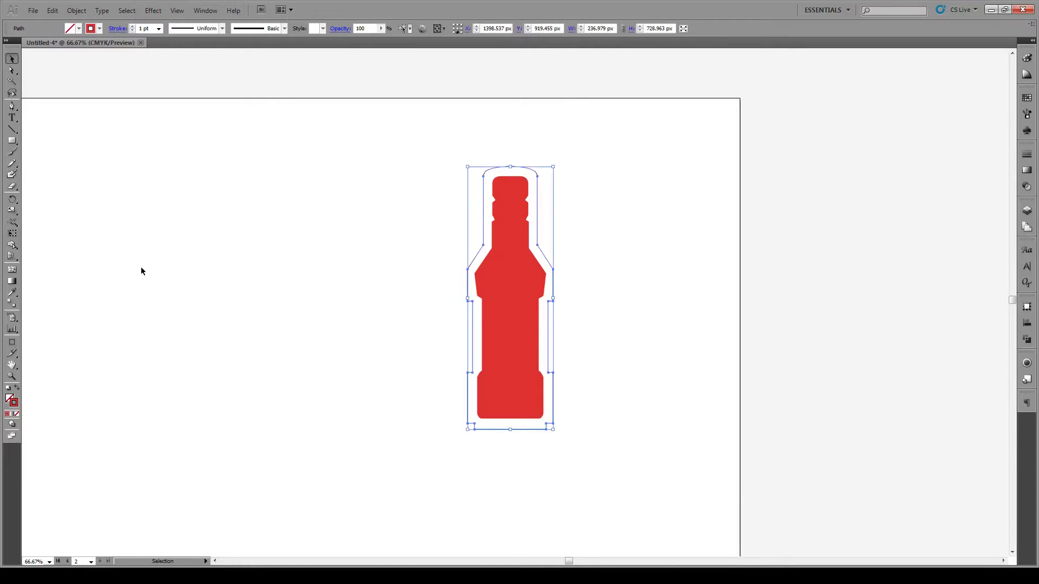
Step: Set the outline's stroke weight to 16 pt
left_click(158, 28)
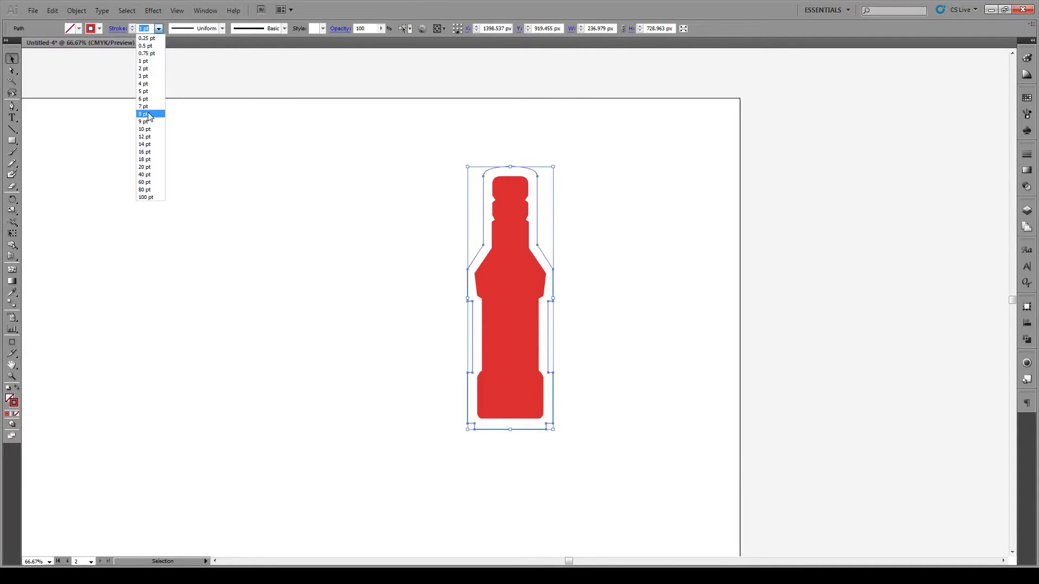
left_click(148, 123)
left_click(158, 28)
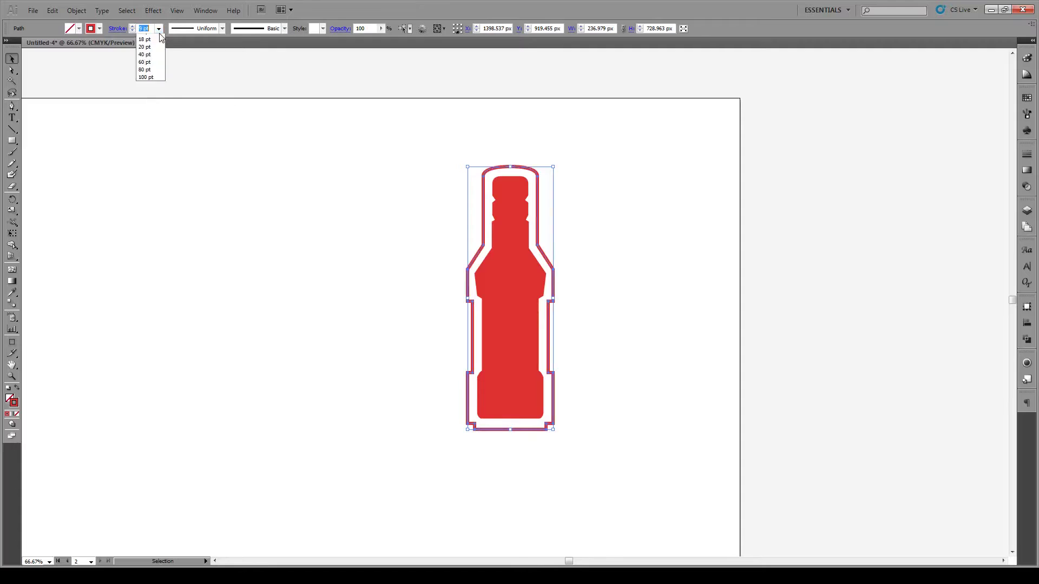
left_click(146, 145)
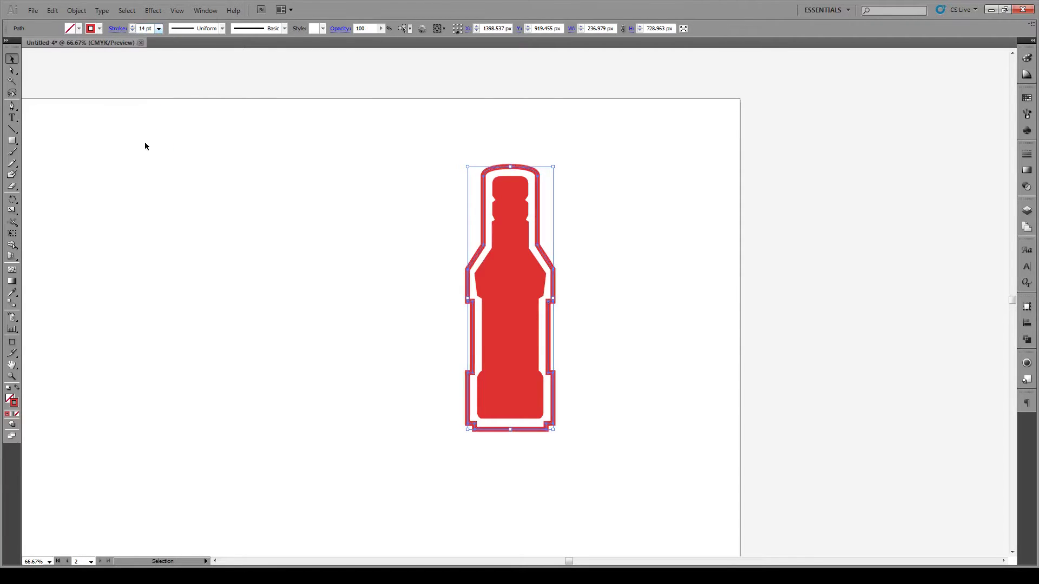
left_click(160, 28)
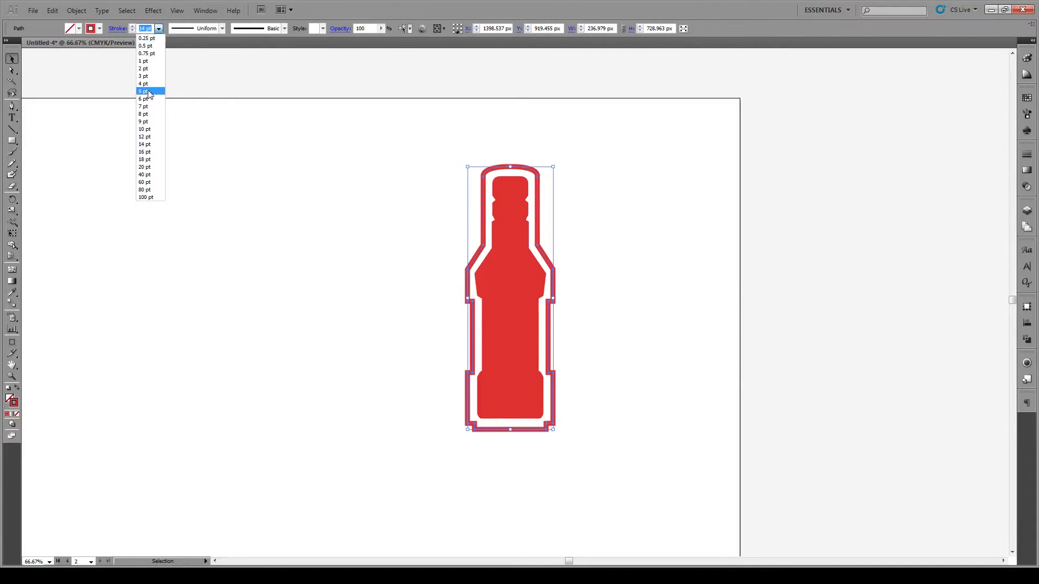
left_click(145, 152)
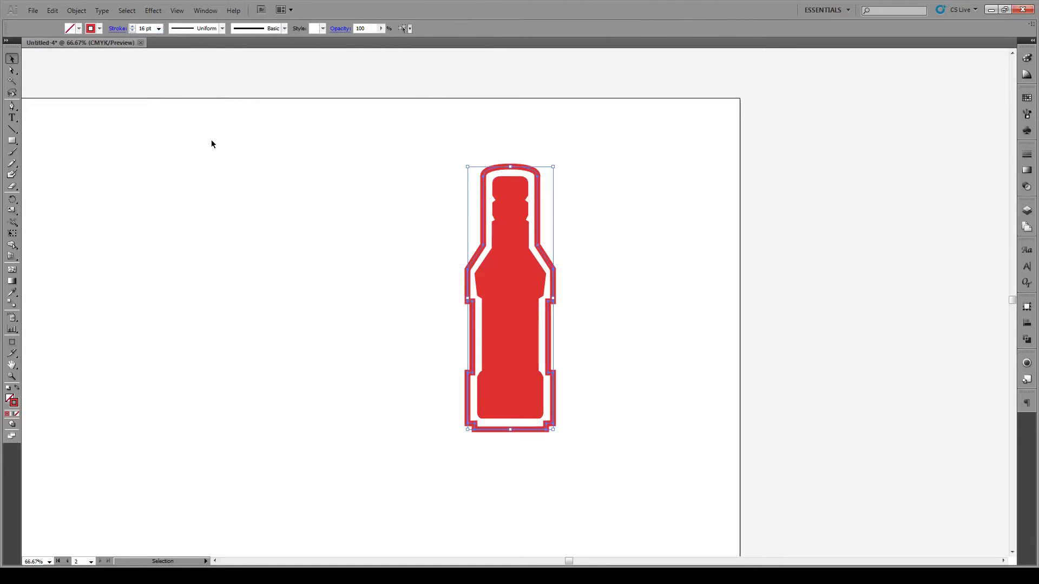
Step: Raise the outline's top curve slightly above the cap and zoom back out
left_click(211, 139)
scroll(513, 167, "up", 4)
left_click(12, 71)
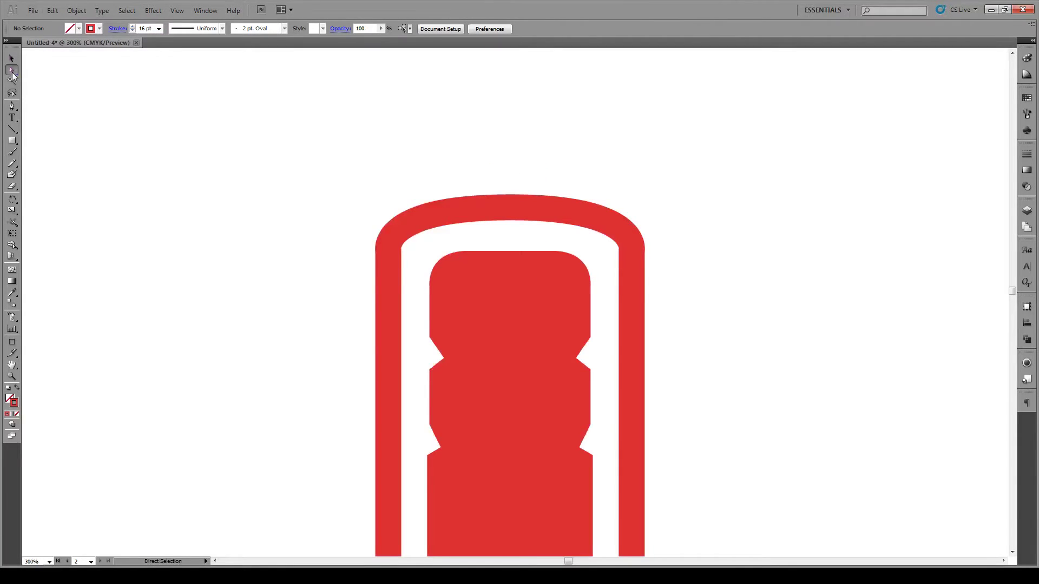
left_click_drag(560, 167, 509, 185)
left_click(559, 118)
key("ctrl+0")
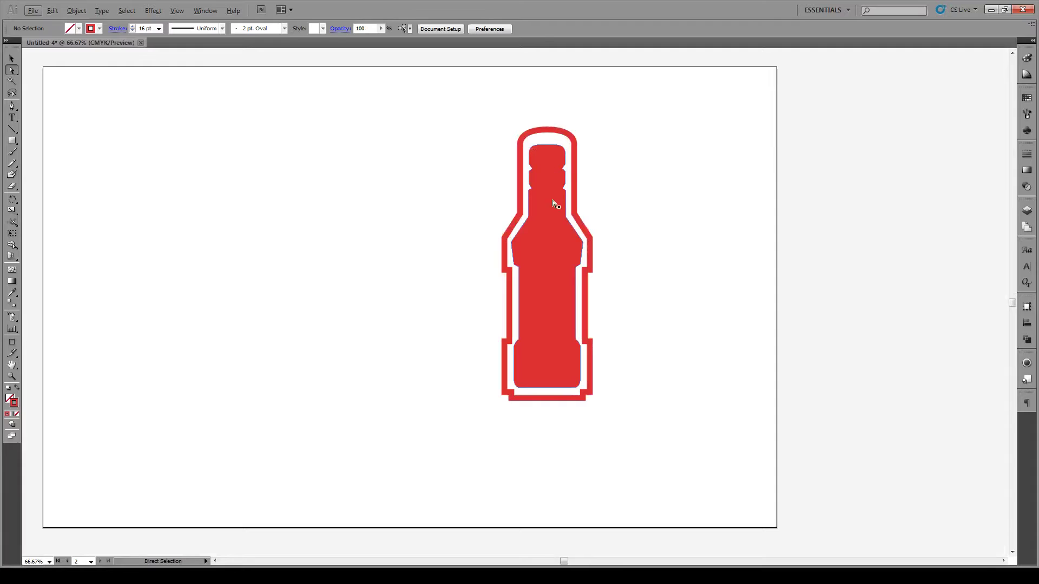
Step: Select the bottle's outer 16 pt outline
key("v")
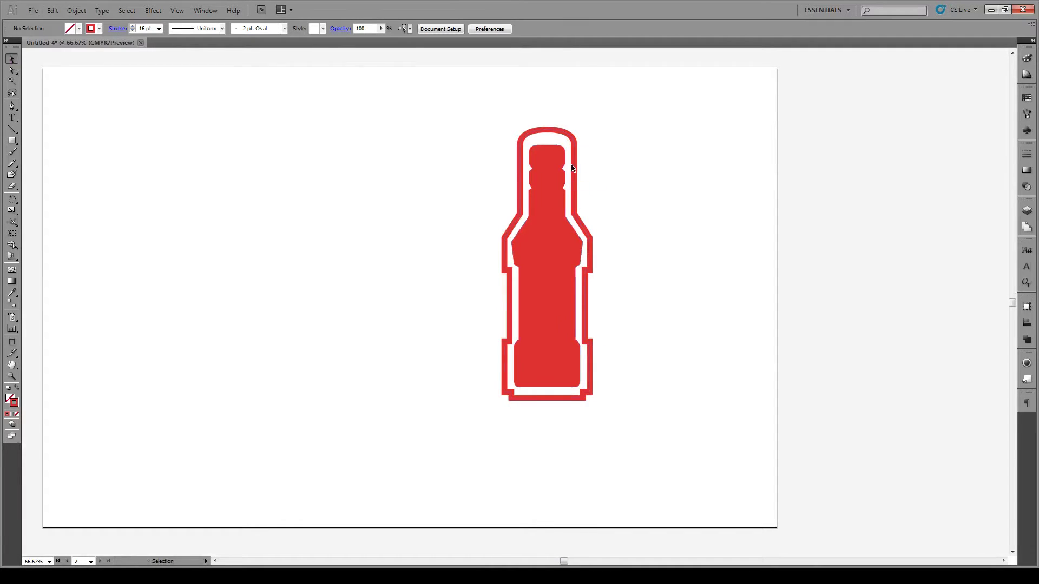
left_click(558, 131)
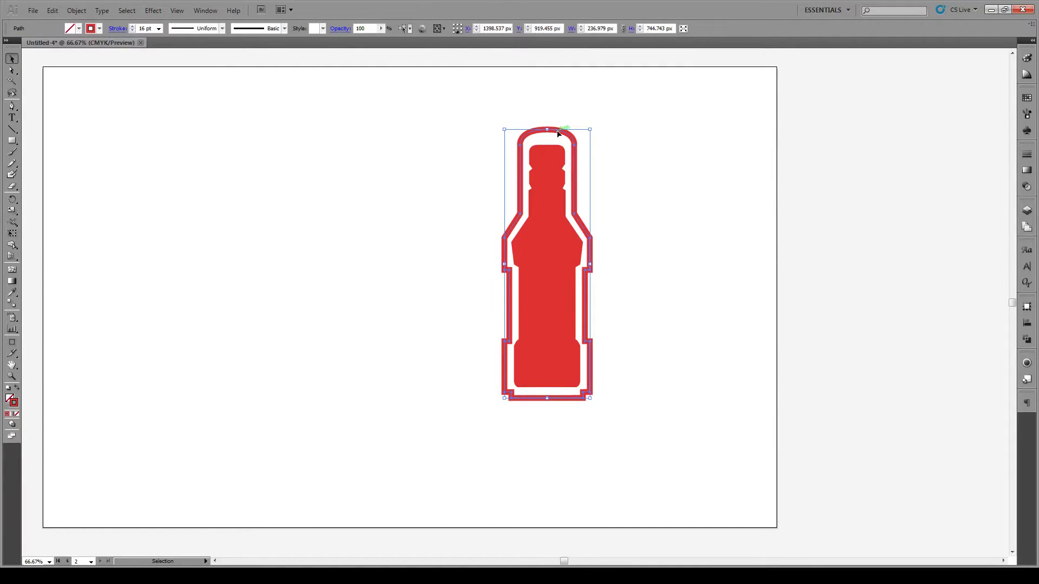
left_click(76, 10)
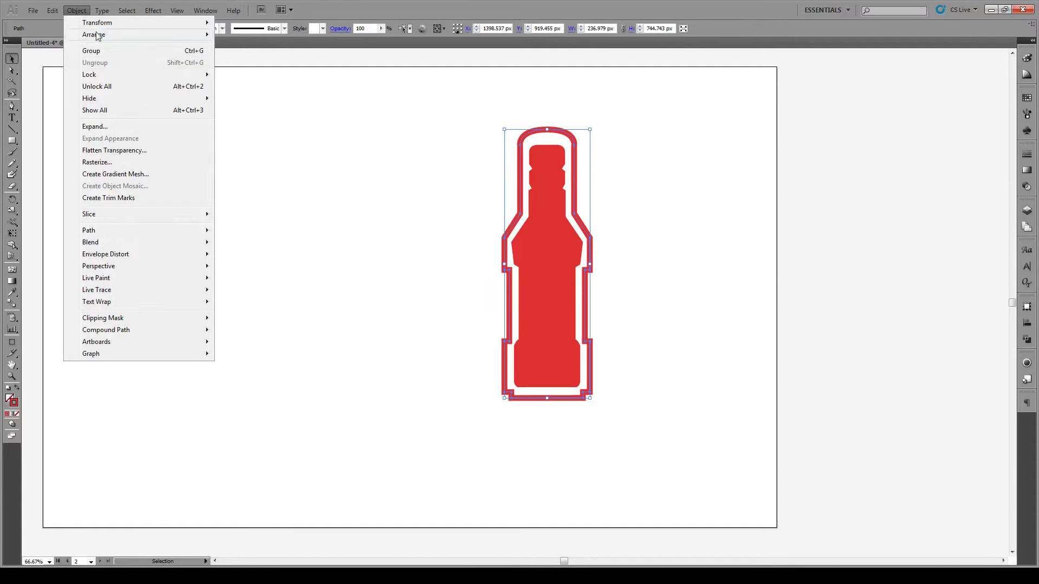
left_click(249, 51)
left_click(554, 130)
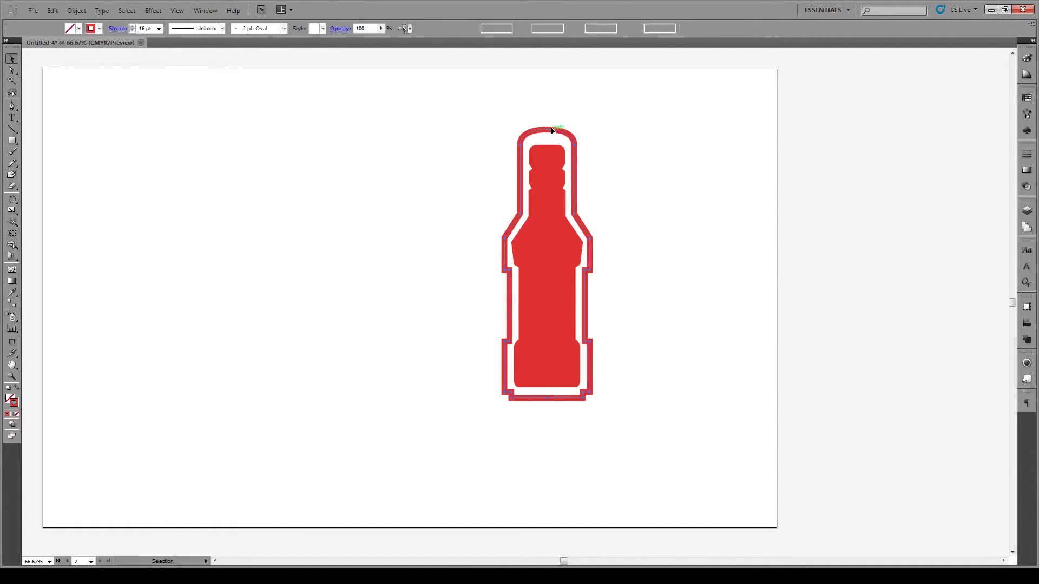
Step: Apply Offset Path with a 31 px offset to create a second outline
left_click(76, 10)
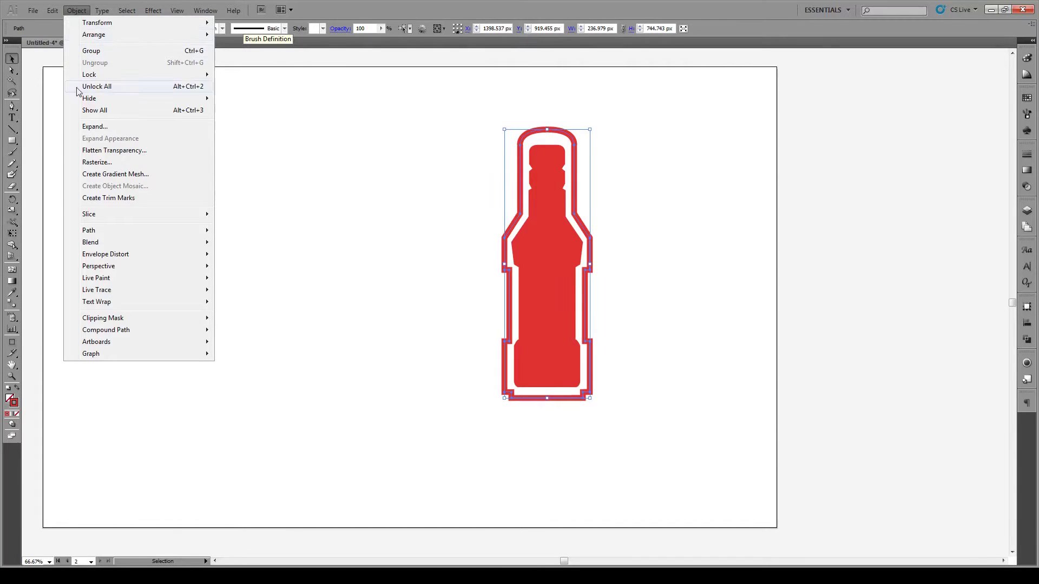
mouse_move(125, 233)
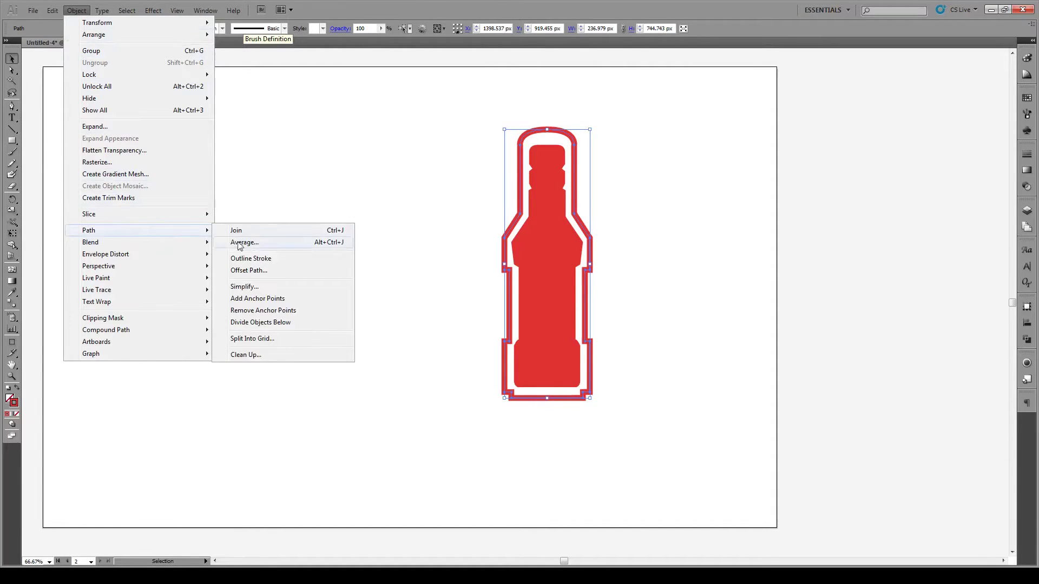
left_click(273, 278)
left_click_drag(527, 253, 427, 268)
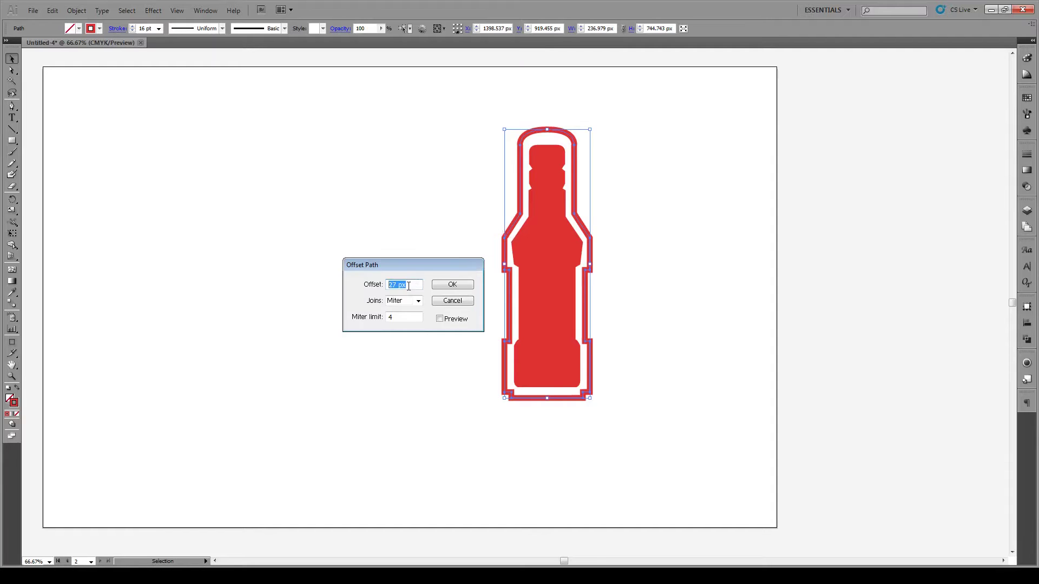
type("31")
left_click(455, 318)
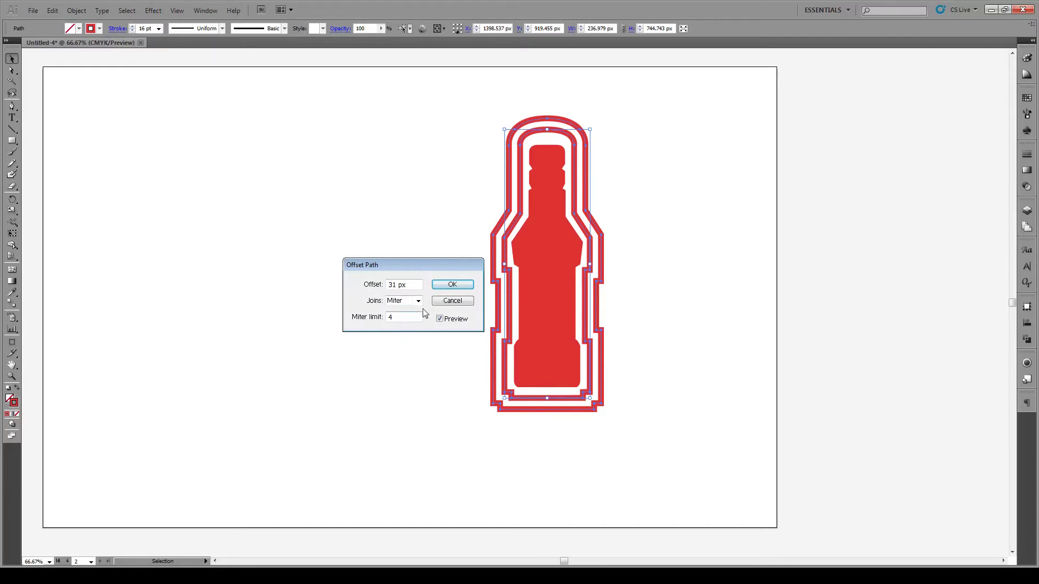
left_click(449, 286)
left_click(435, 287)
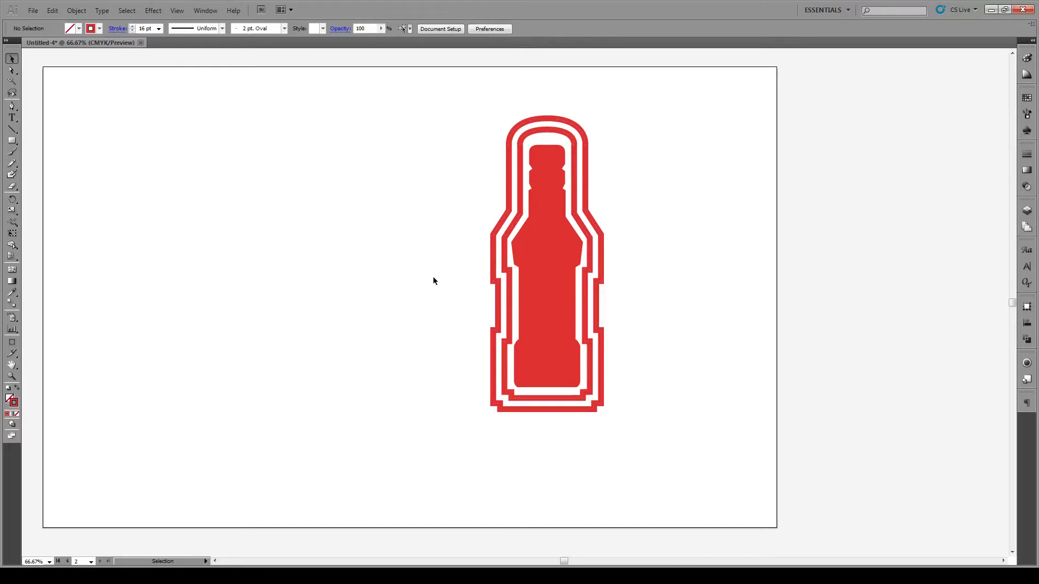
Step: Bring up the Actions panel after checking the Path commands for the outer outline
left_click(492, 246)
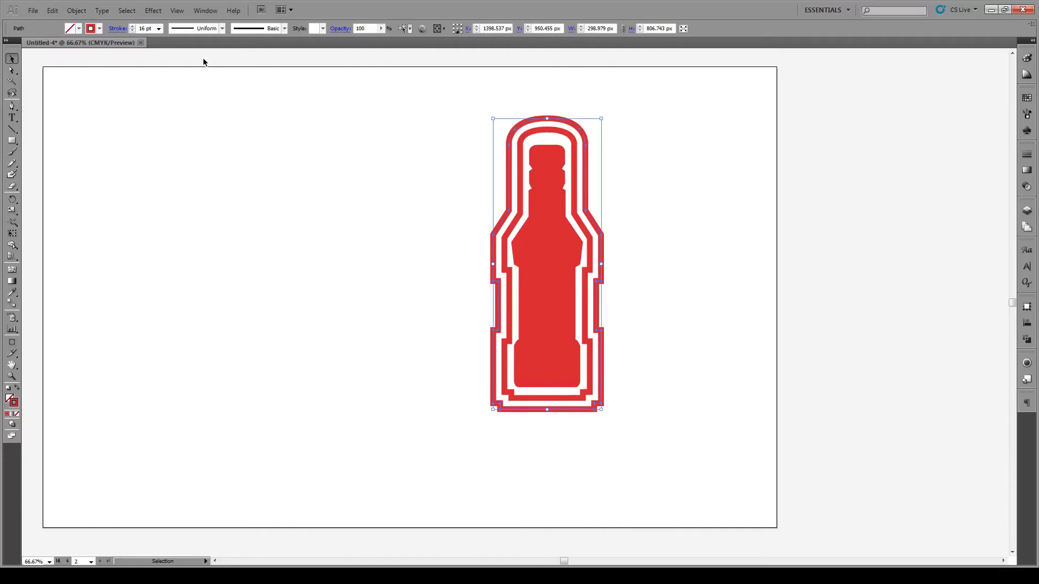
left_click(78, 14)
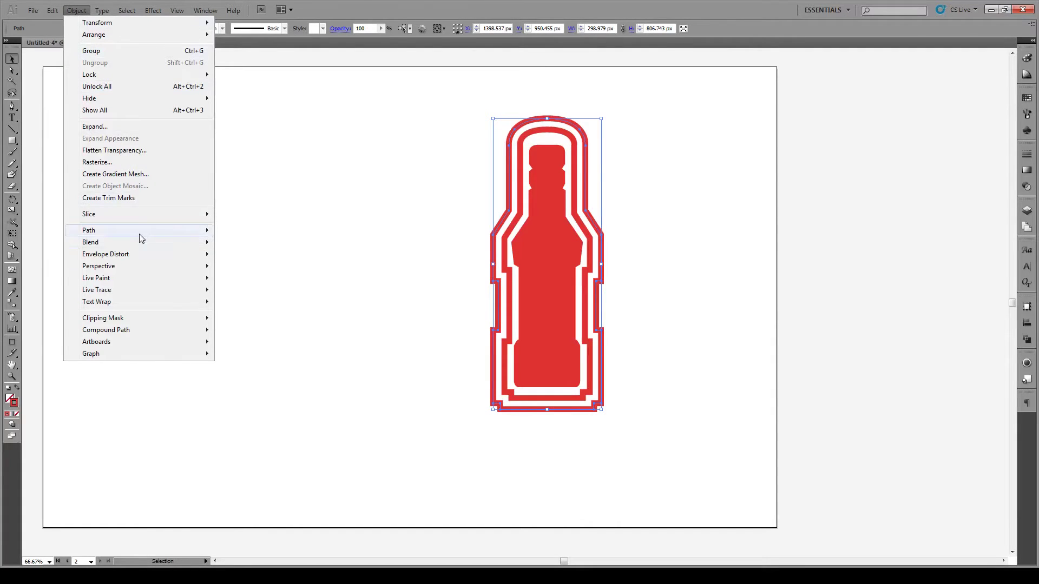
mouse_move(140, 238)
left_click(375, 157)
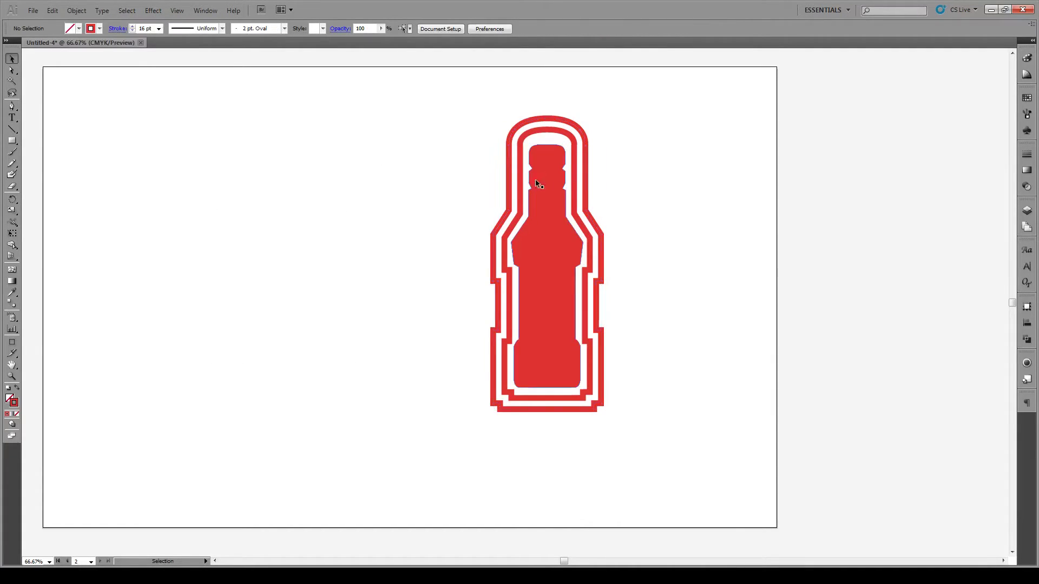
left_click(199, 12)
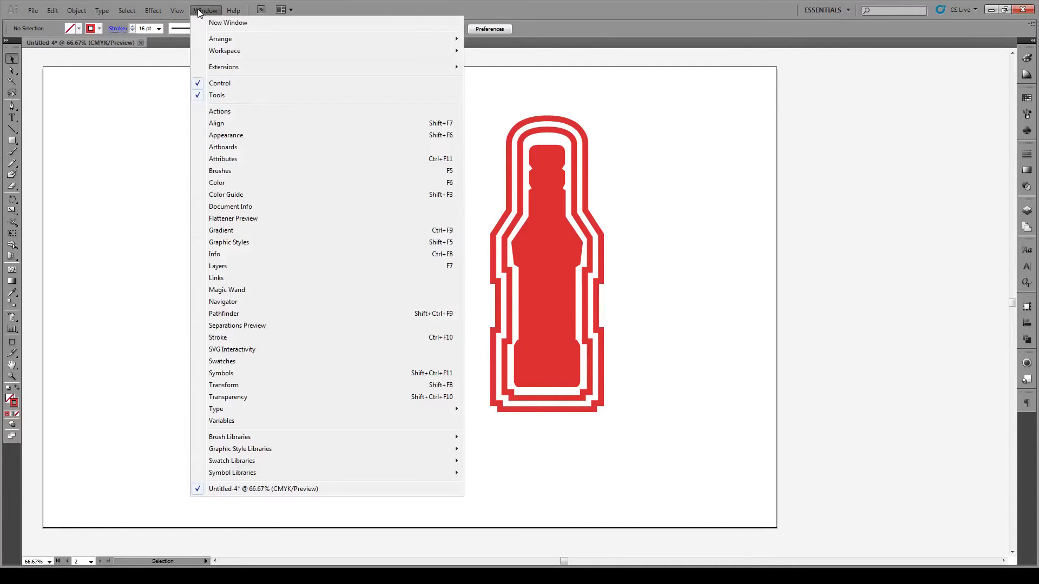
left_click(251, 112)
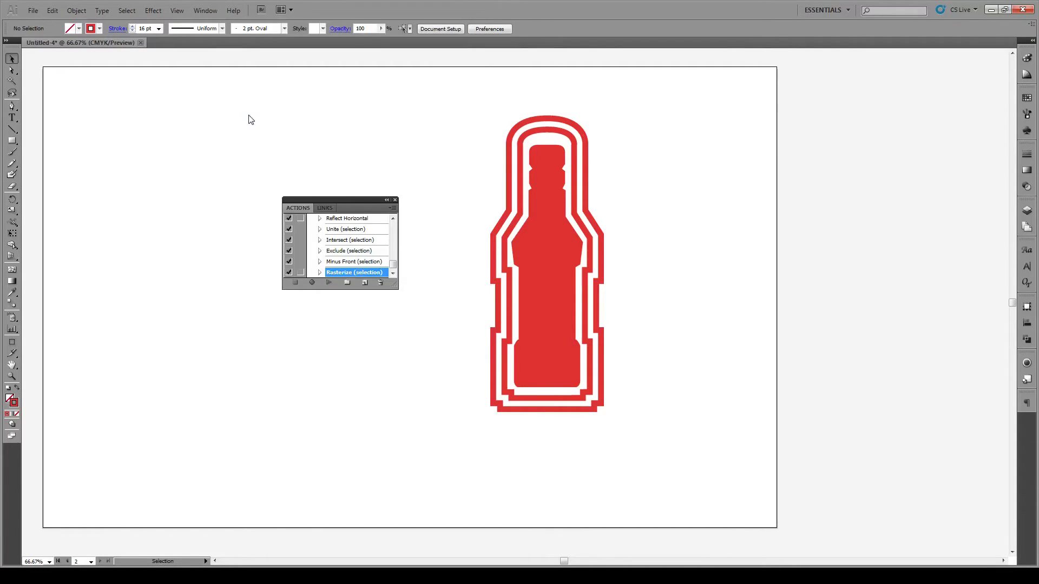
Step: Record a new action that offsets the outermost bottle outline by 31 px, then stop recording
left_click(365, 283)
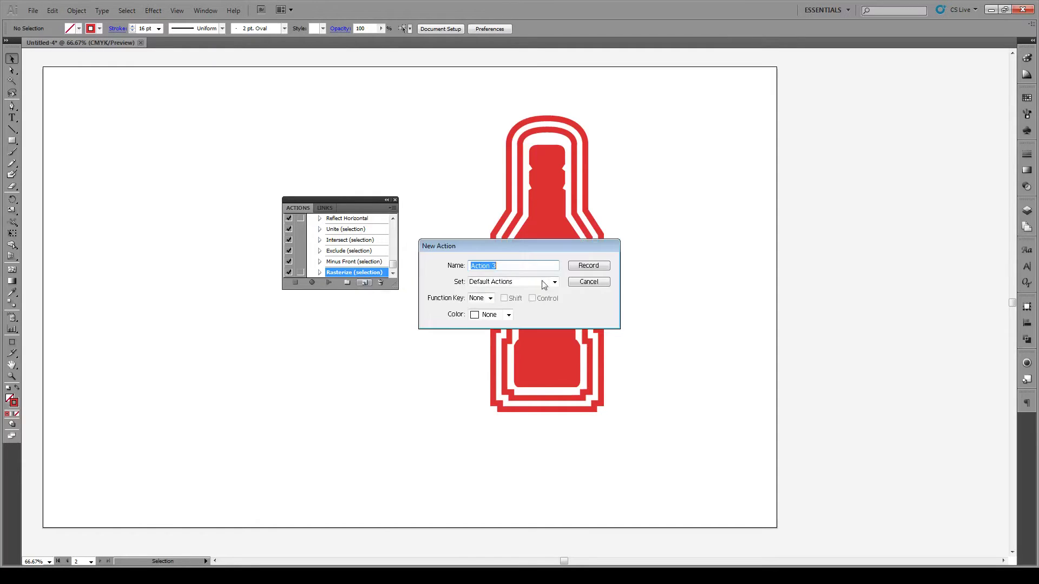
left_click(590, 265)
left_click(498, 231)
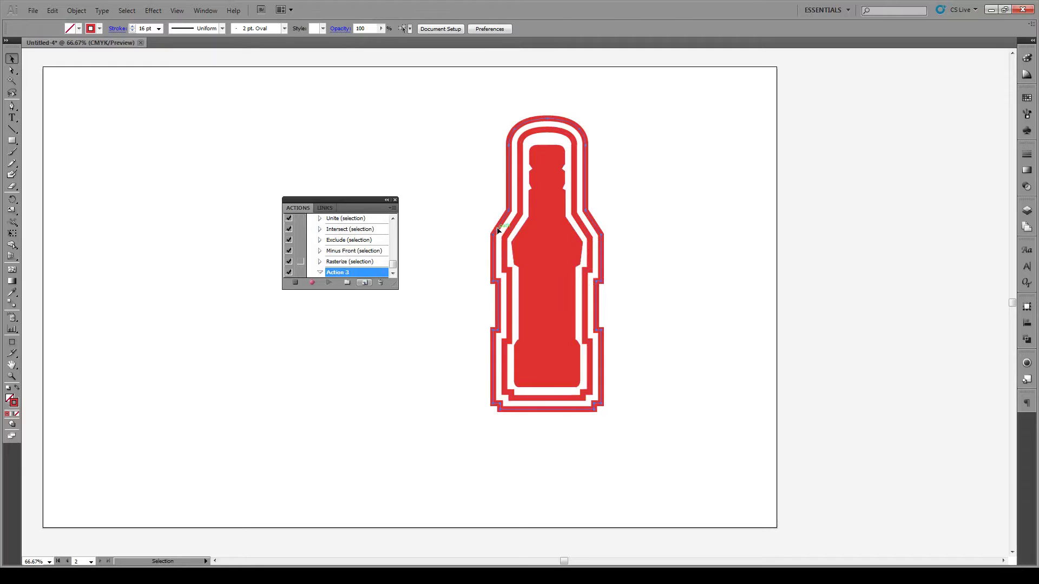
left_click(76, 11)
mouse_move(137, 231)
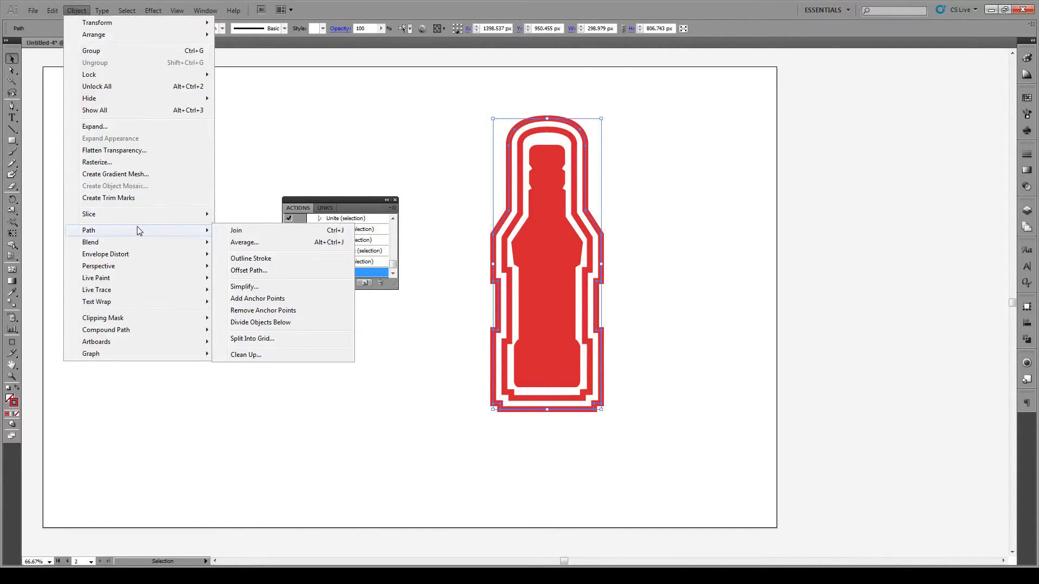
left_click(264, 275)
left_click_drag(533, 261, 366, 342)
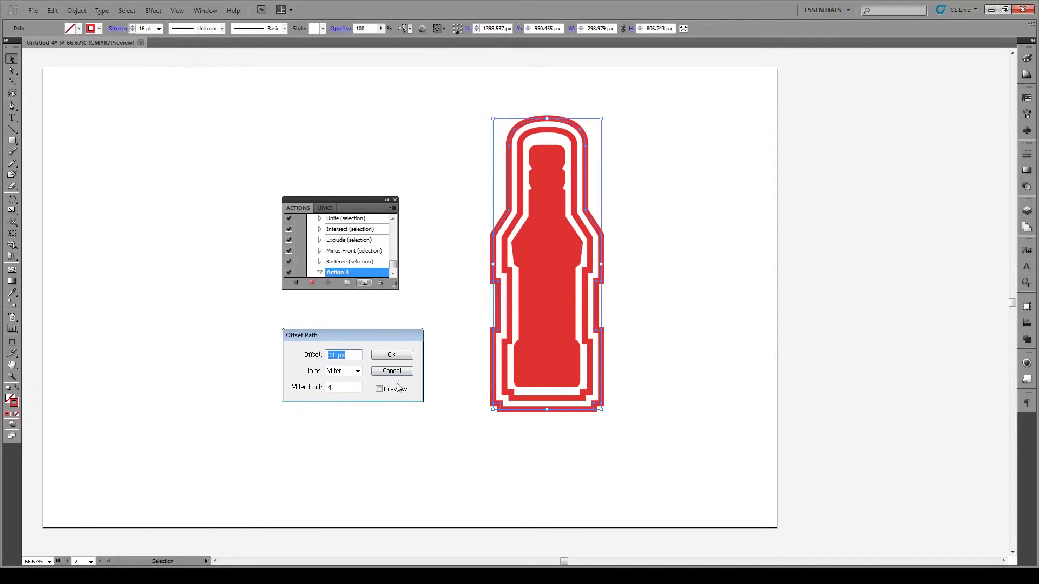
left_click(389, 391)
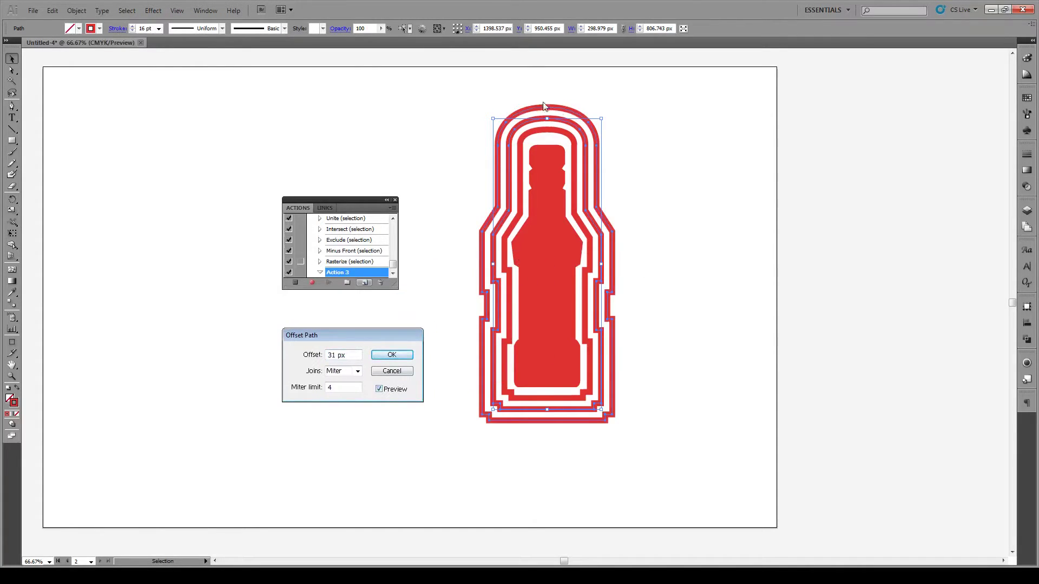
left_click(401, 357)
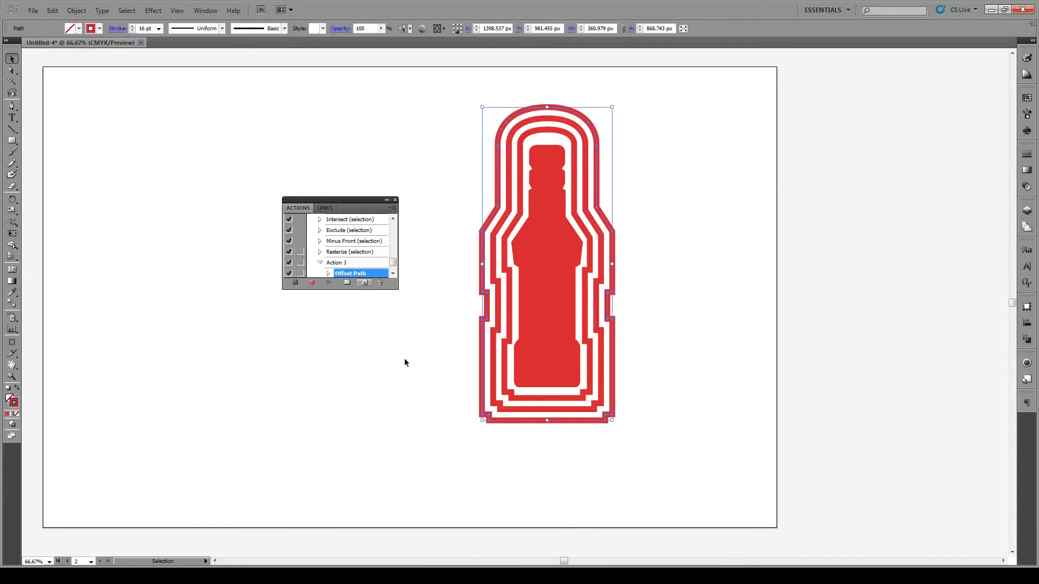
left_click(295, 282)
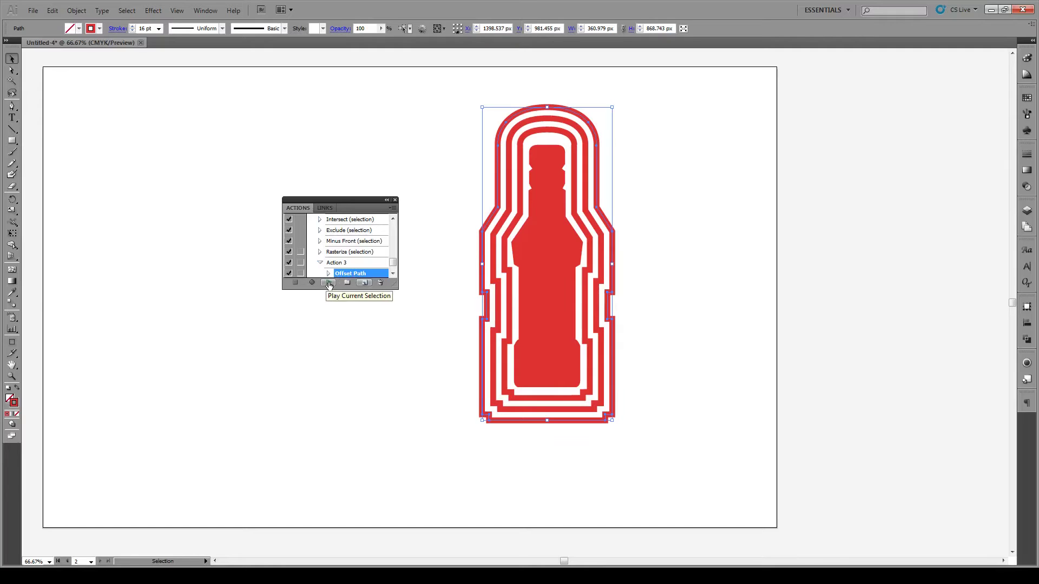
Step: Replay Action 3 six times to add six more 31 px outlines, then deselect them
left_click(329, 283)
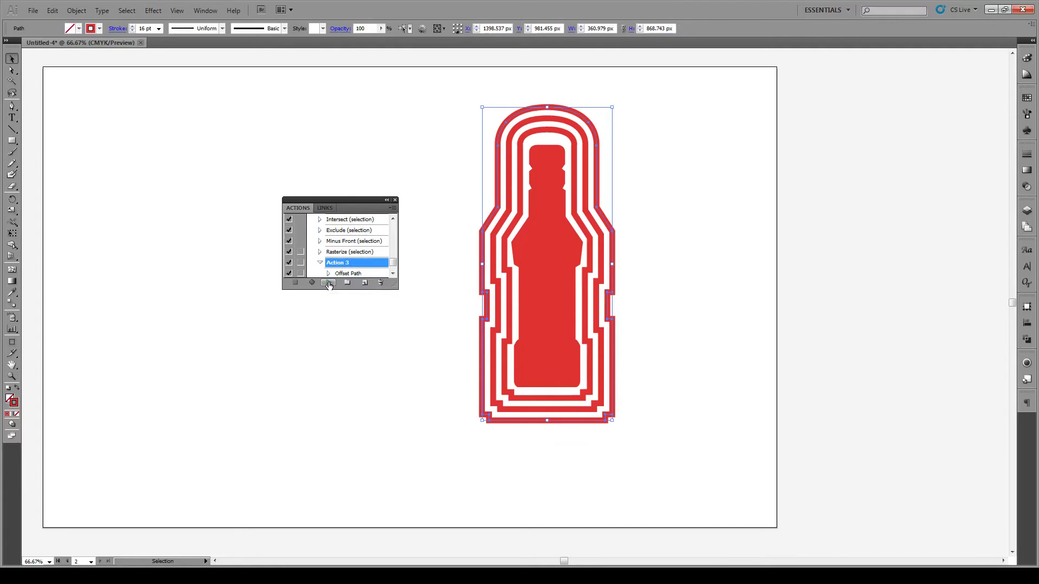
left_click(329, 284)
left_click(329, 283)
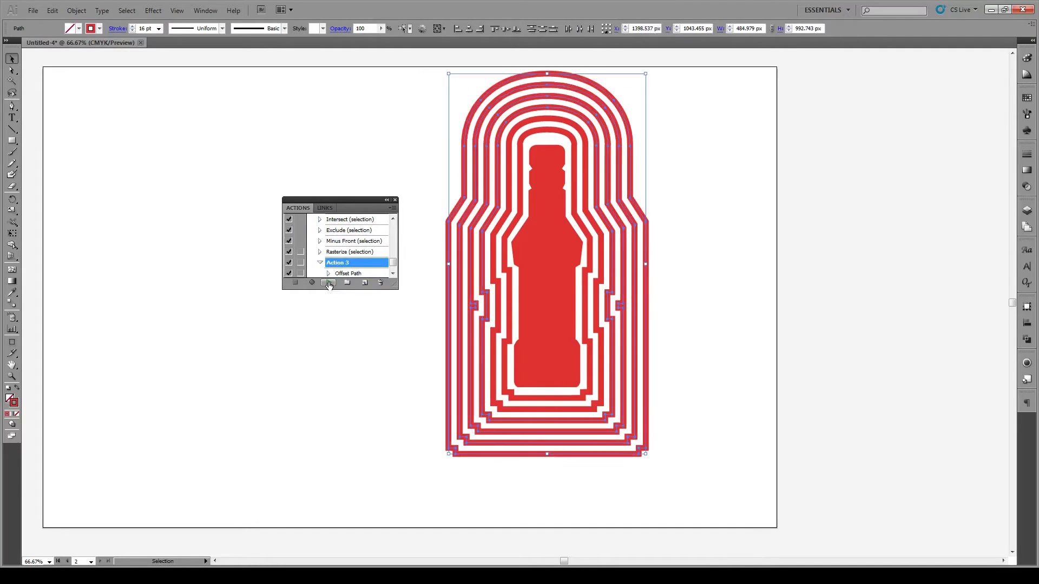
left_click(329, 284)
left_click(329, 284)
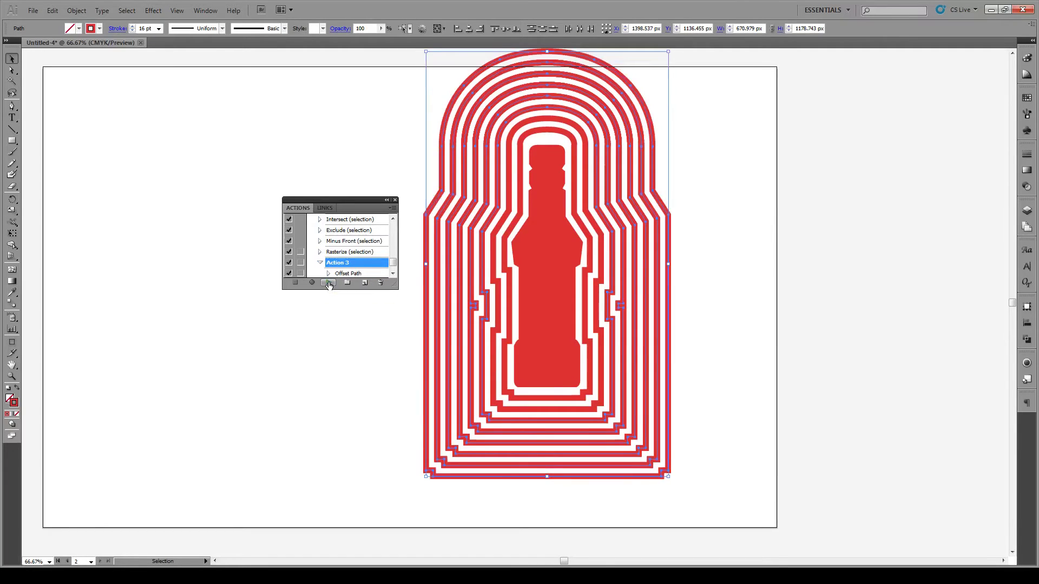
left_click(329, 283)
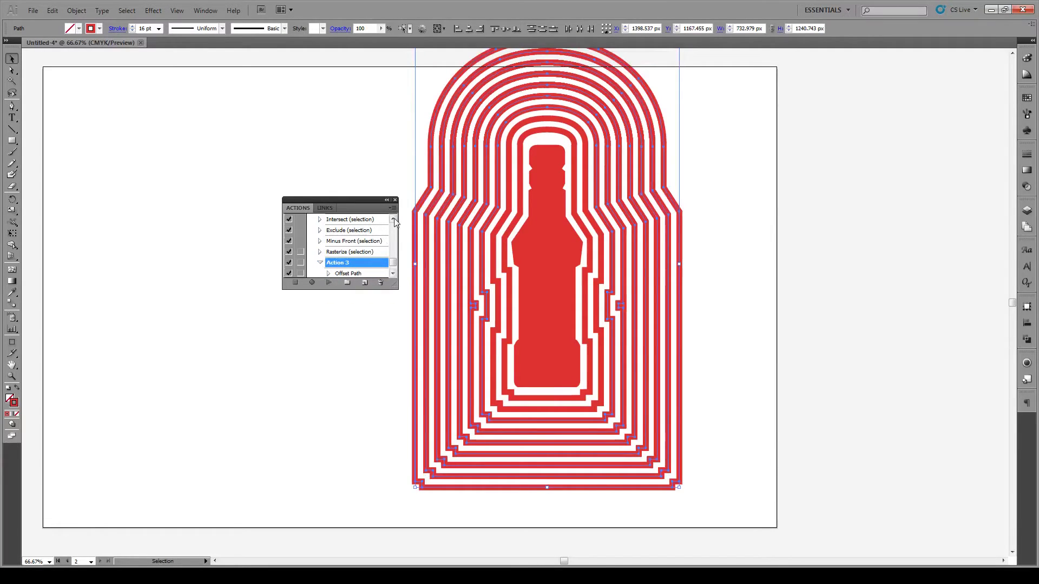
left_click(192, 103)
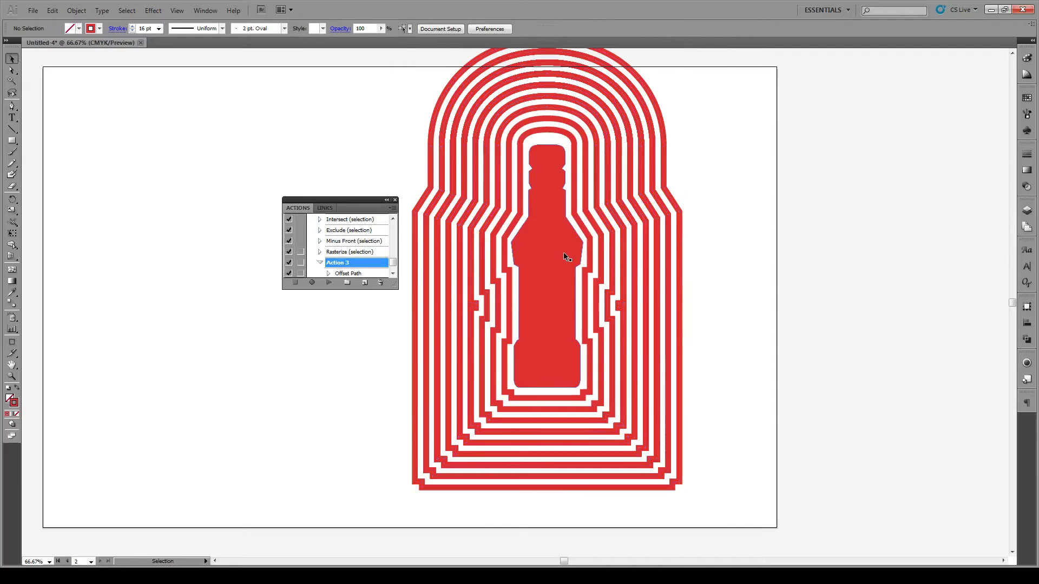
scroll(604, 260, "up", 3)
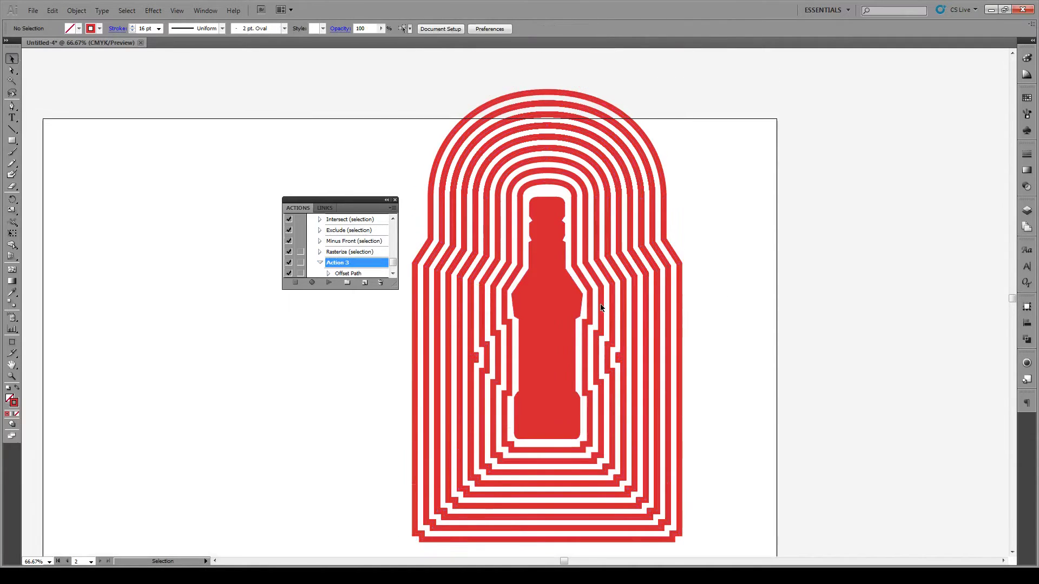
Step: Select four alternate rings around the bottle, starting with the second ring out
left_click(499, 353)
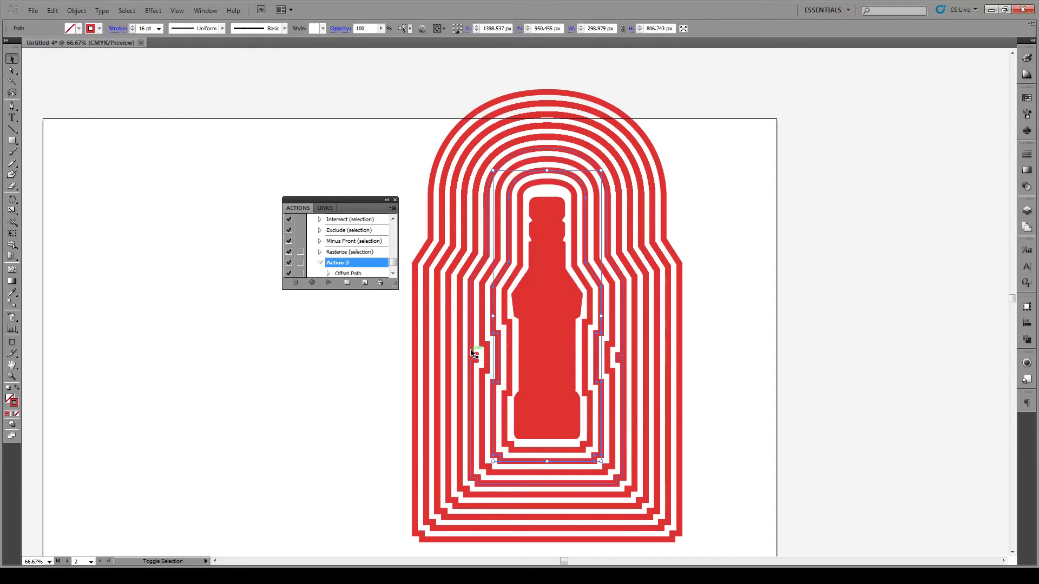
left_click(476, 355, "shift")
left_click(450, 353, "shift")
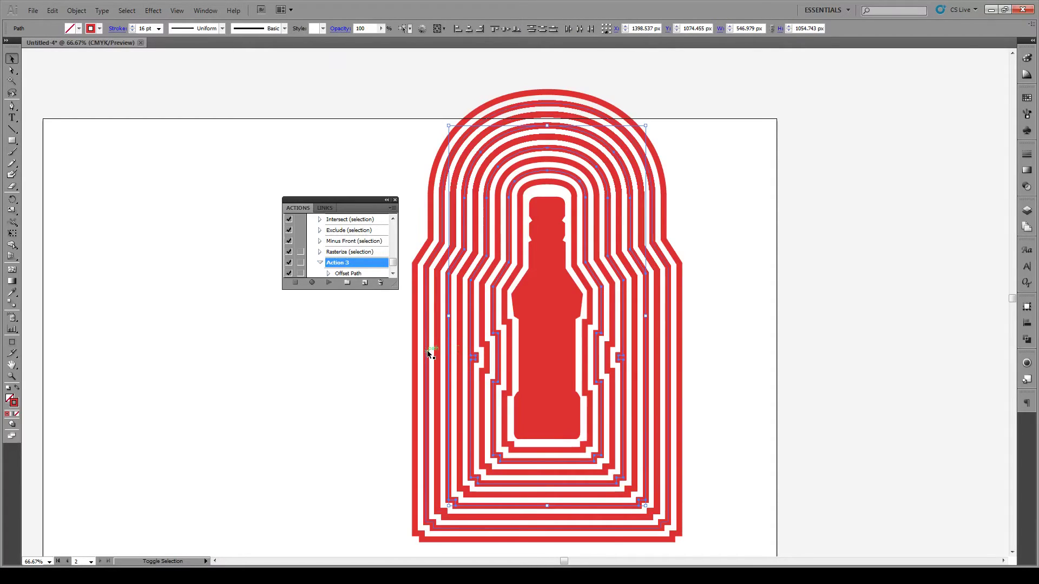
left_click(426, 353, "shift")
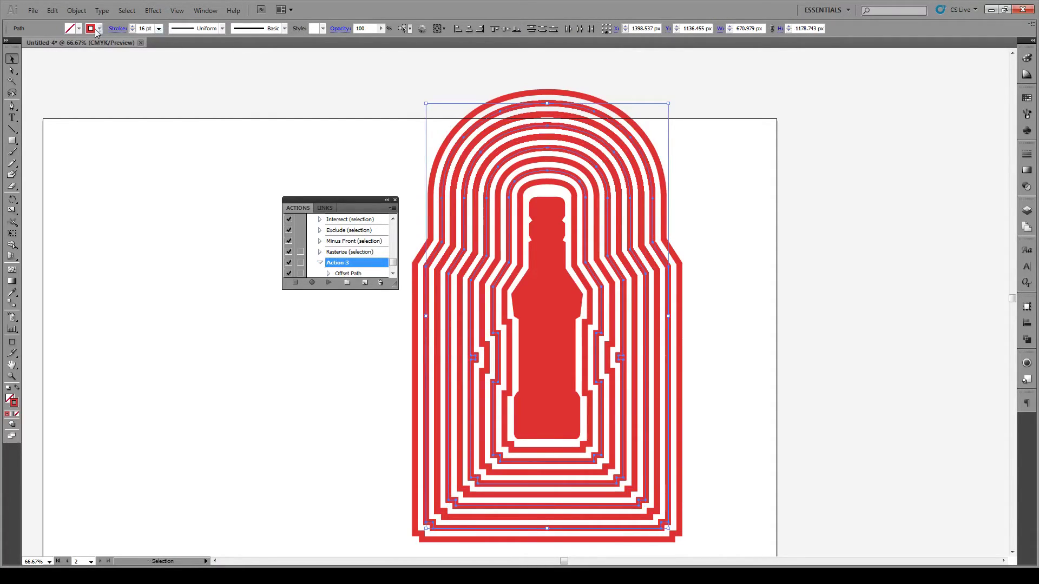
Step: Change the selected rings' stroke colour to blue, then collapse the Actions list
double_click(14, 402)
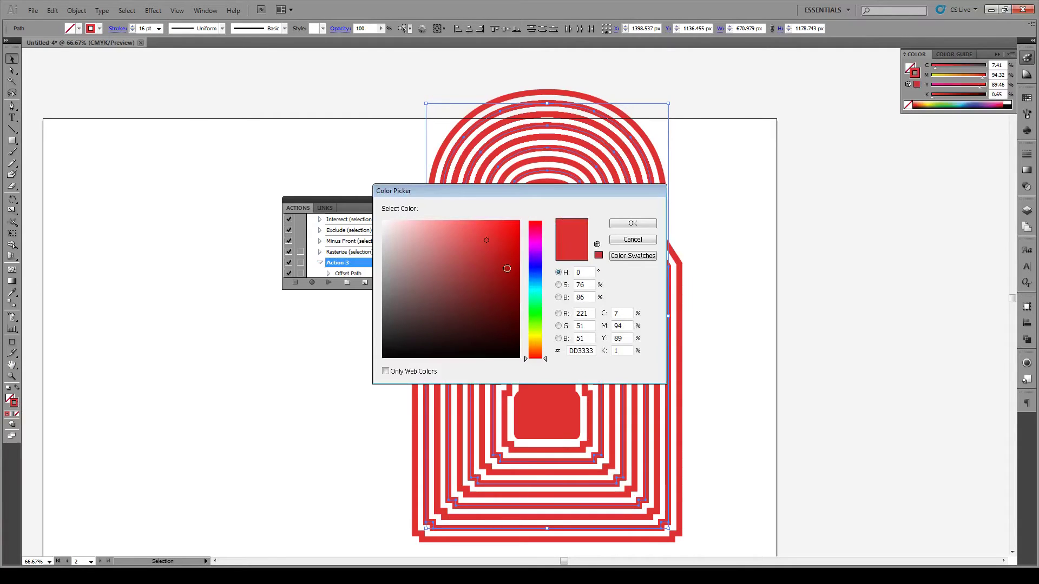
left_click(542, 276)
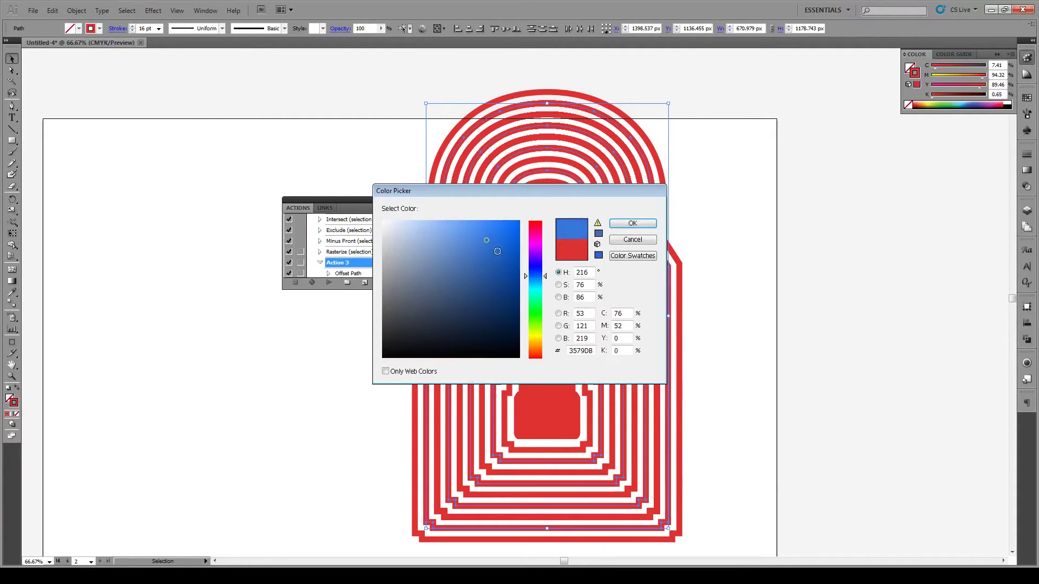
left_click_drag(497, 251, 492, 248)
left_click(632, 223)
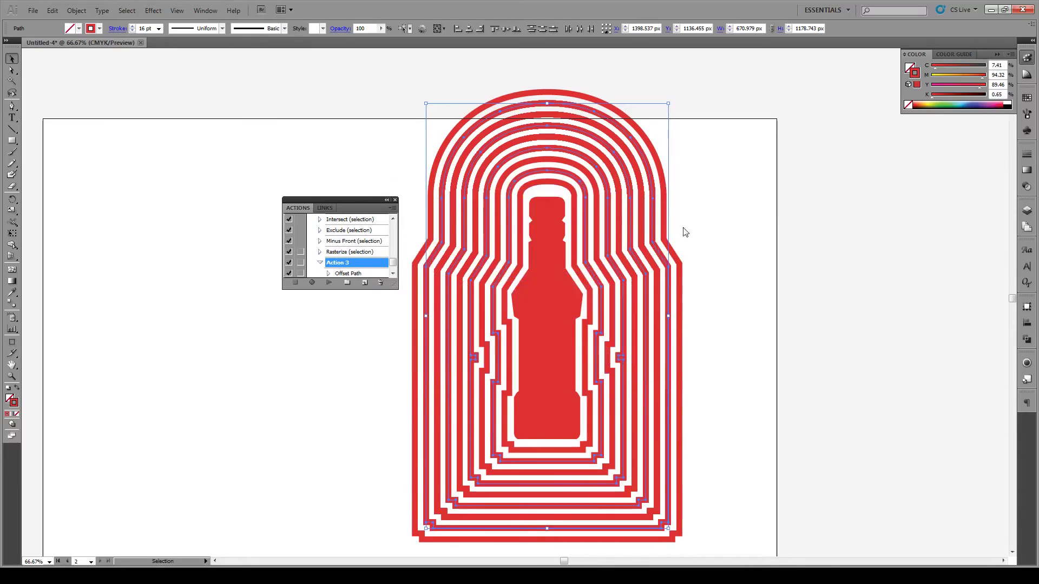
left_click(761, 222)
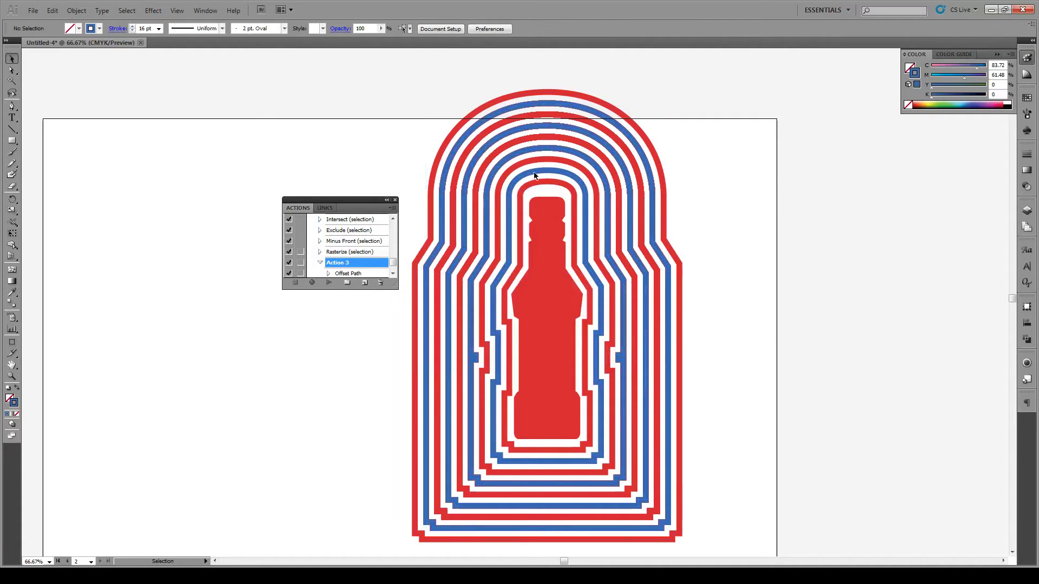
left_click(387, 200)
scroll(624, 233, "down", 1)
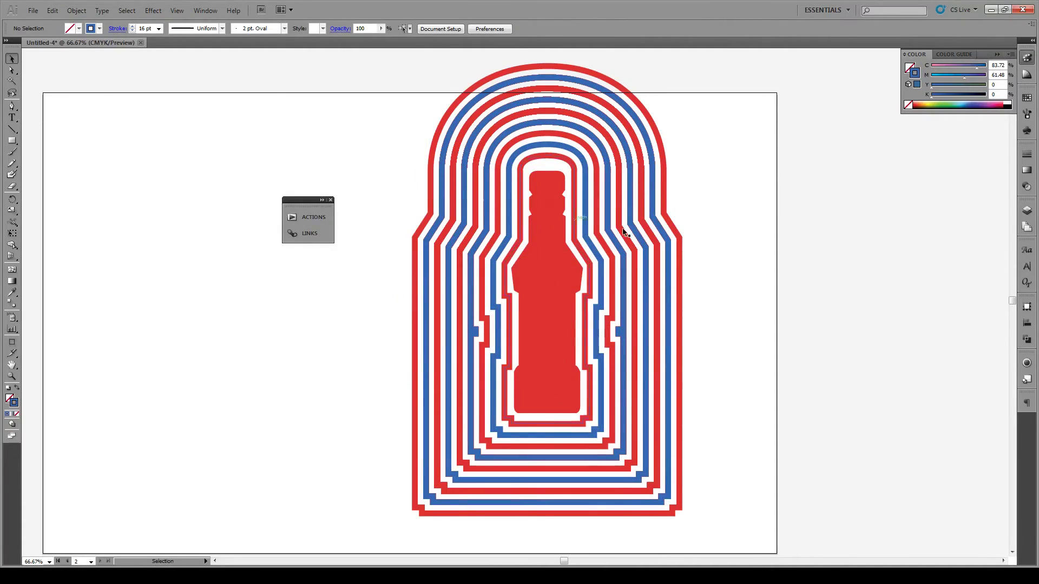
Step: Type 'Lambchomper' left of the bottle and open its character settings
left_click(12, 117)
left_click(339, 278)
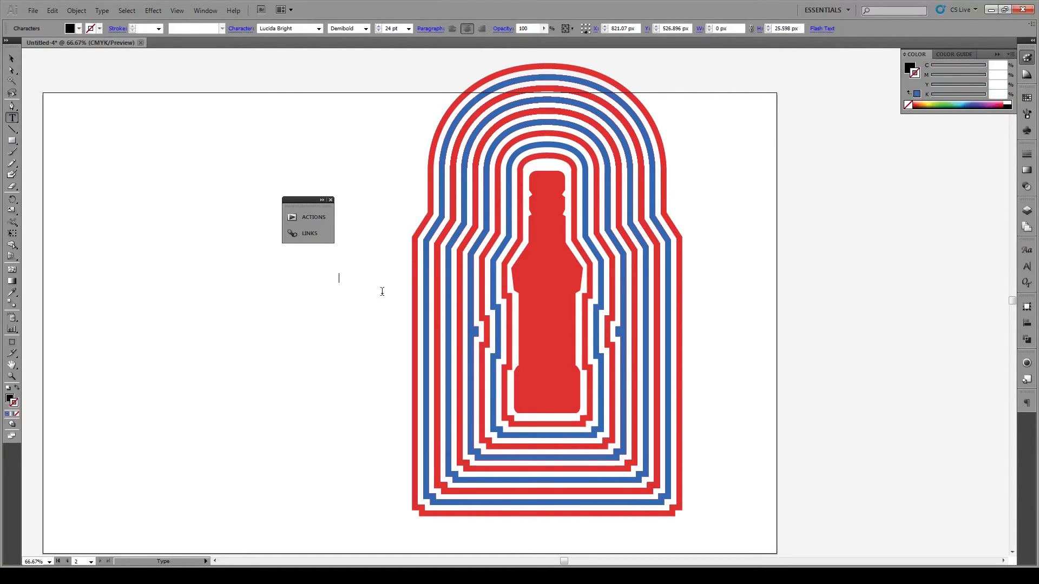
type("Lambchomper")
key("ctrl+a")
left_click(1027, 250)
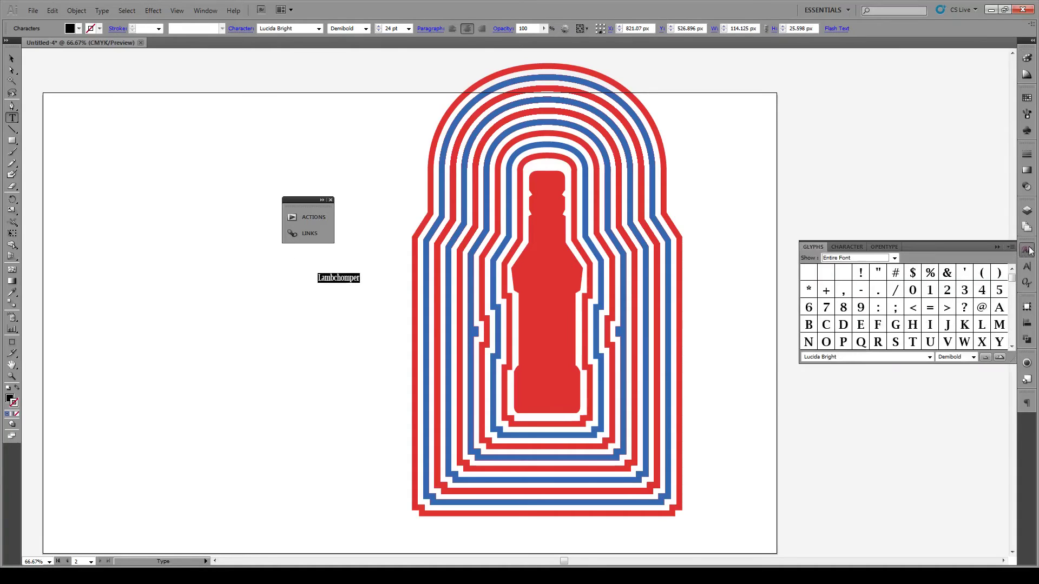
left_click(1027, 266)
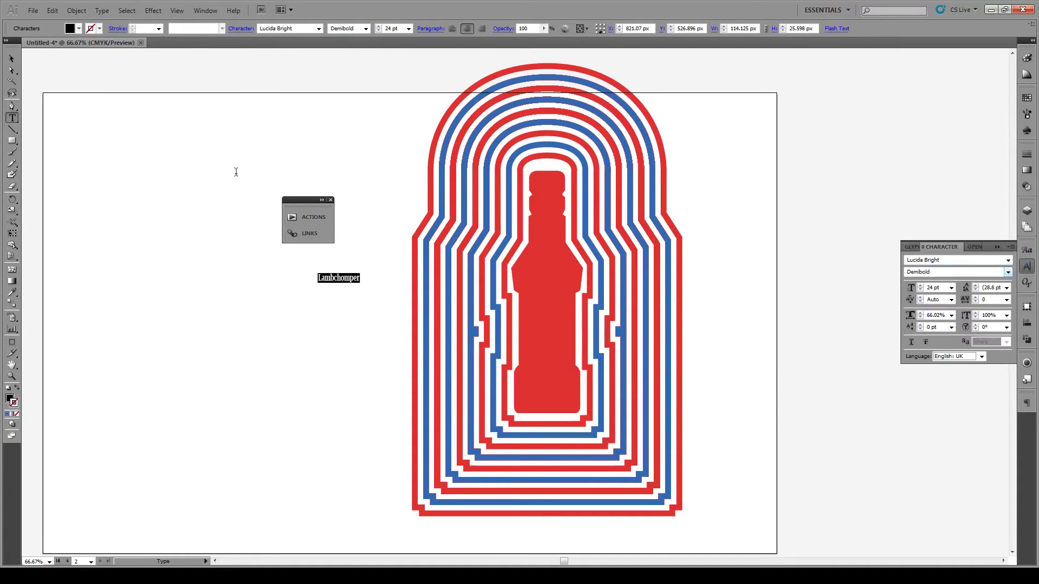
Step: Move the Lambchomper text onto the bottle's middle and give it a white fill
left_click(11, 59)
left_click_drag(340, 280, 549, 298)
double_click(10, 400)
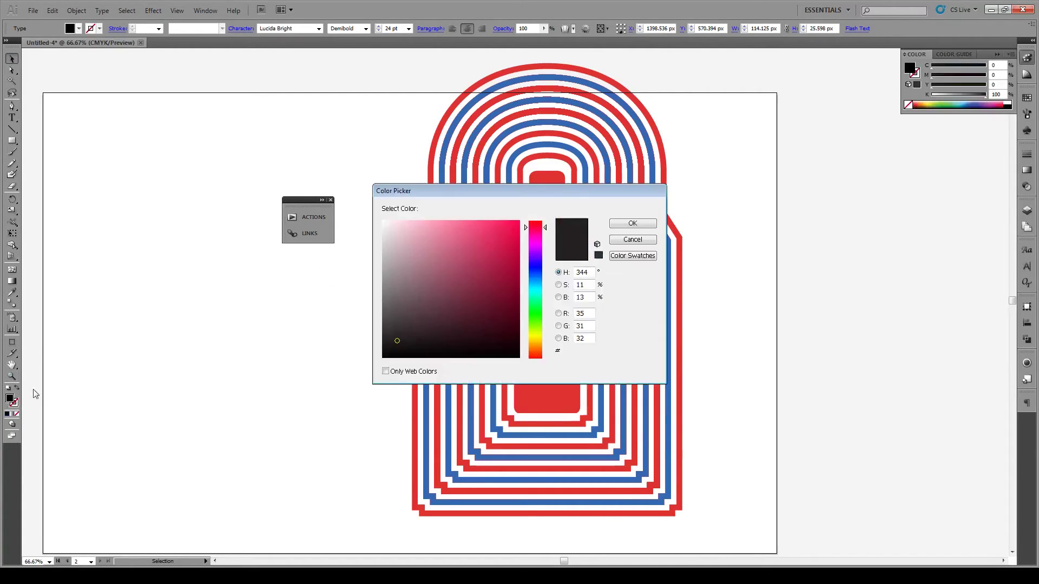
left_click_drag(400, 243, 377, 219)
left_click(631, 224)
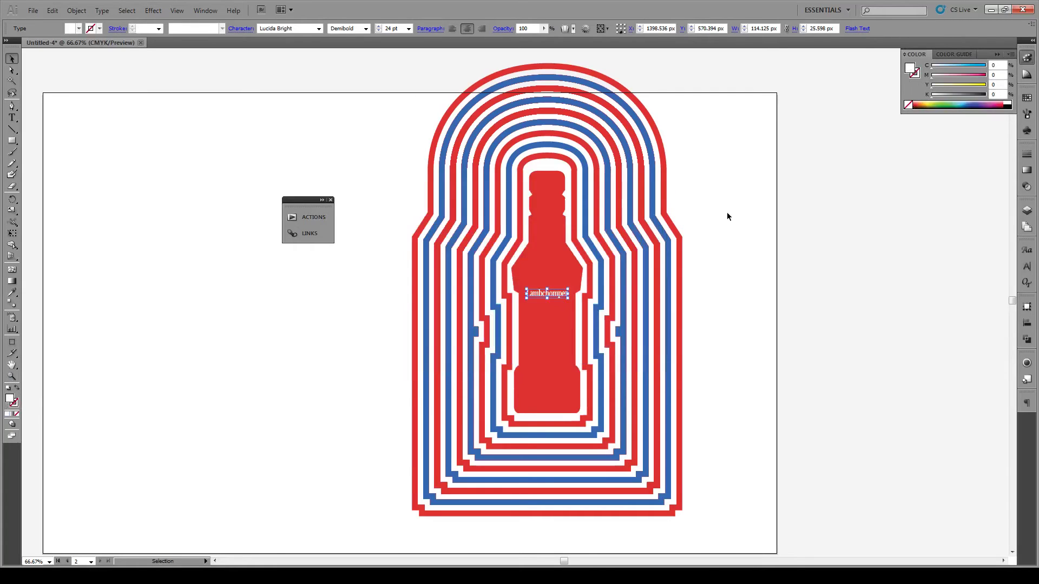
left_click(725, 216)
scroll(558, 305, "up", 3)
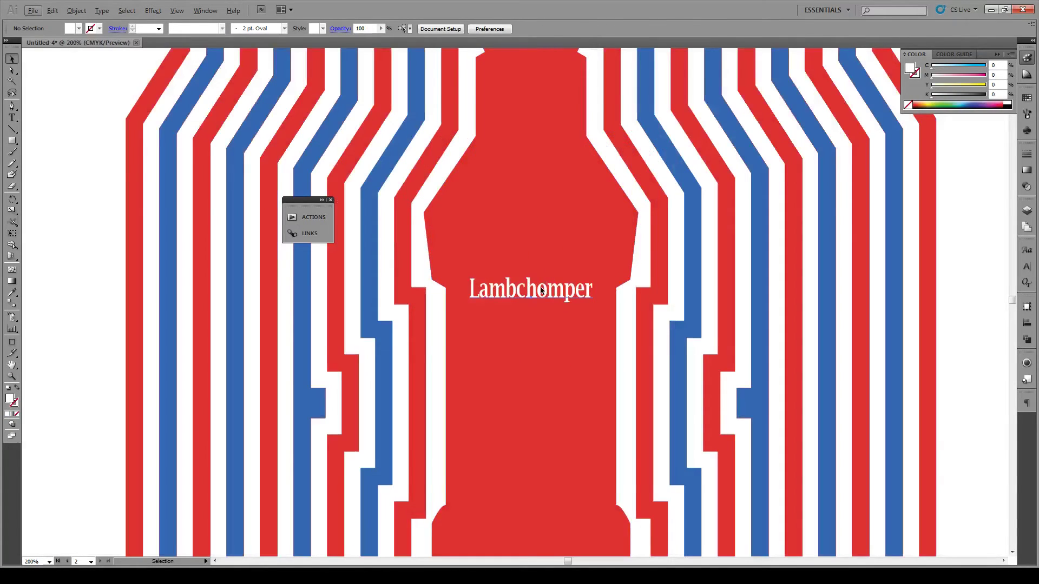
Step: Enlarge the Lambchomper text slightly by dragging its corner handle
left_click(541, 292)
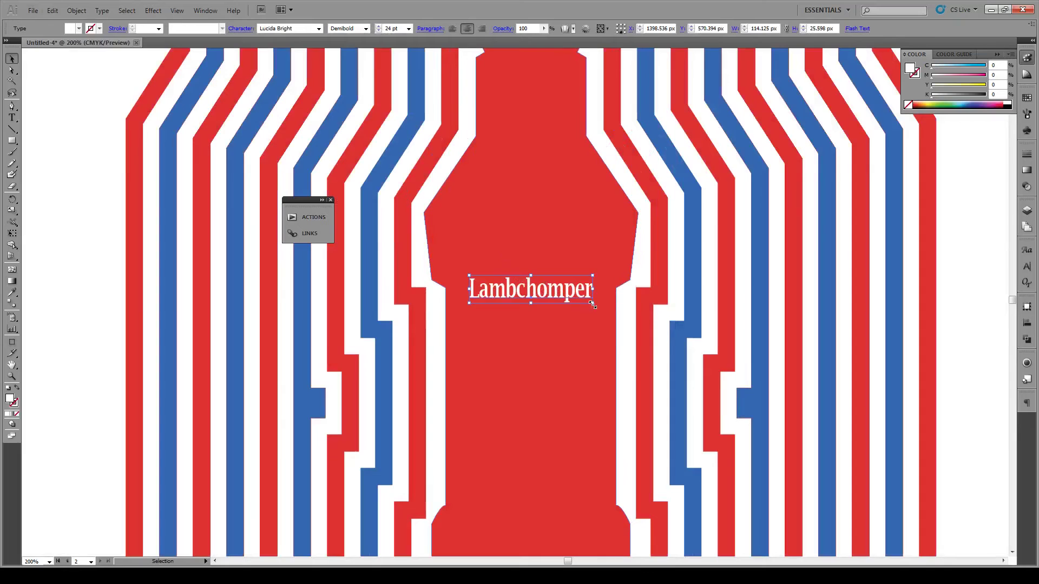
left_click_drag(593, 303, 535, 294)
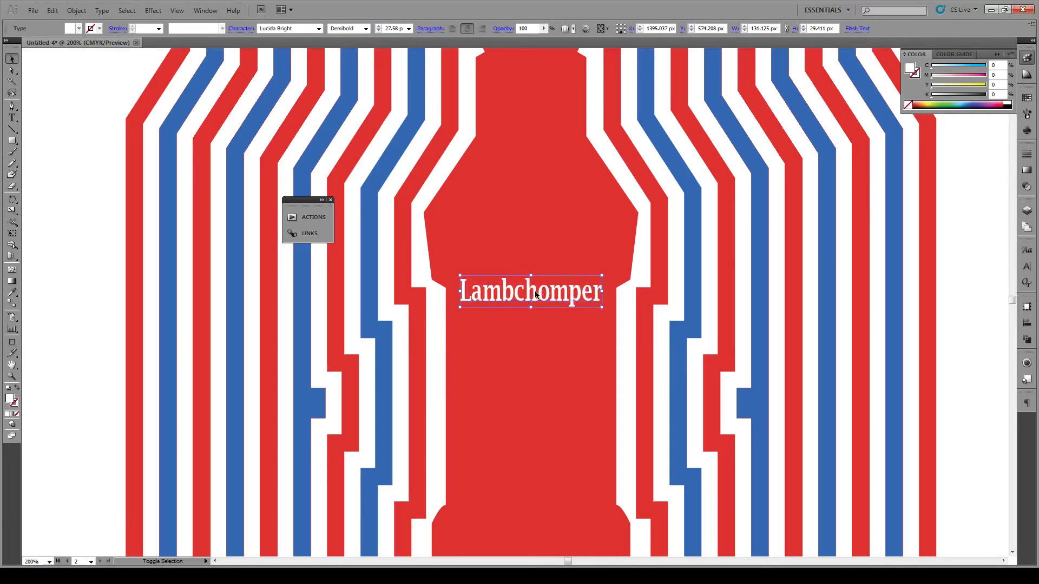
left_click(214, 12)
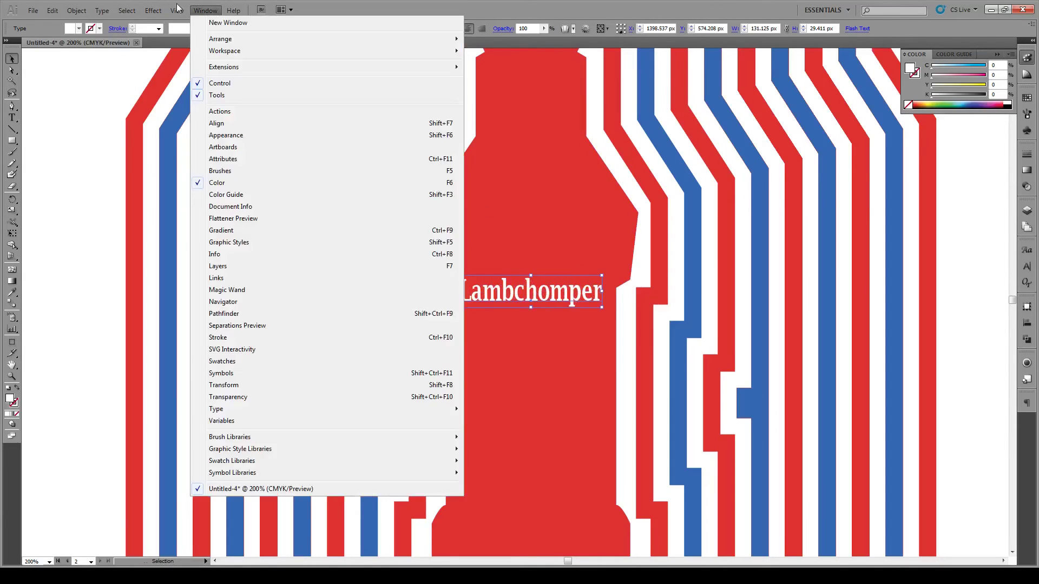
left_click(219, 111)
Step: Bend Lambchomper with an Arc warp at 6% bend
left_click(154, 11)
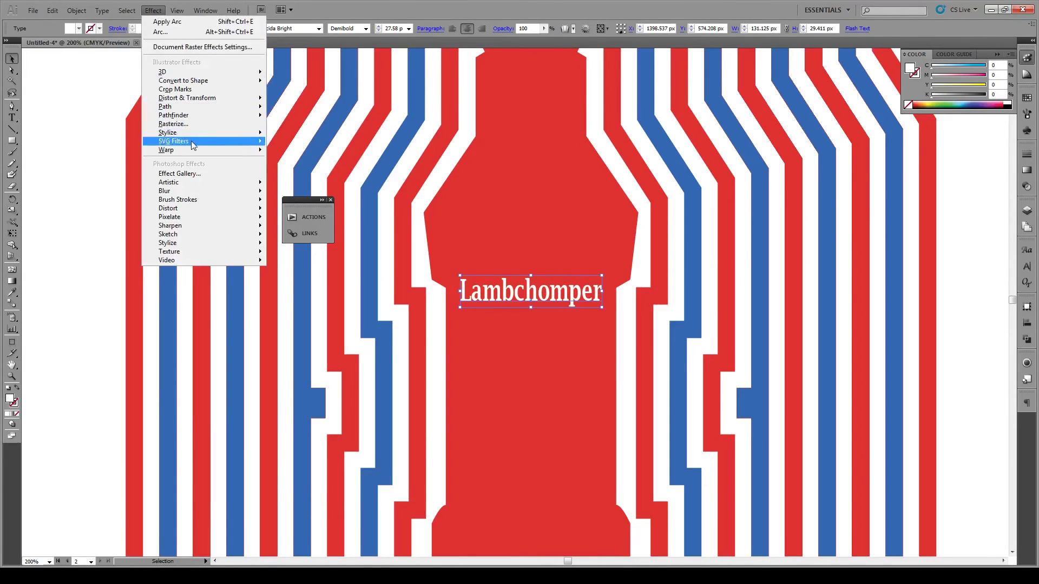
mouse_move(200, 152)
left_click(277, 153)
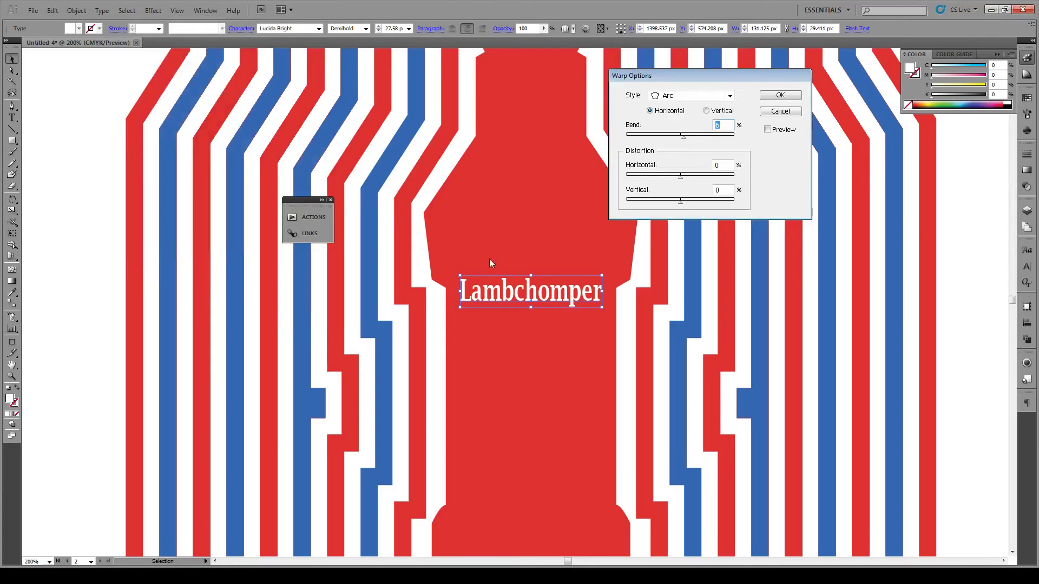
left_click(767, 129)
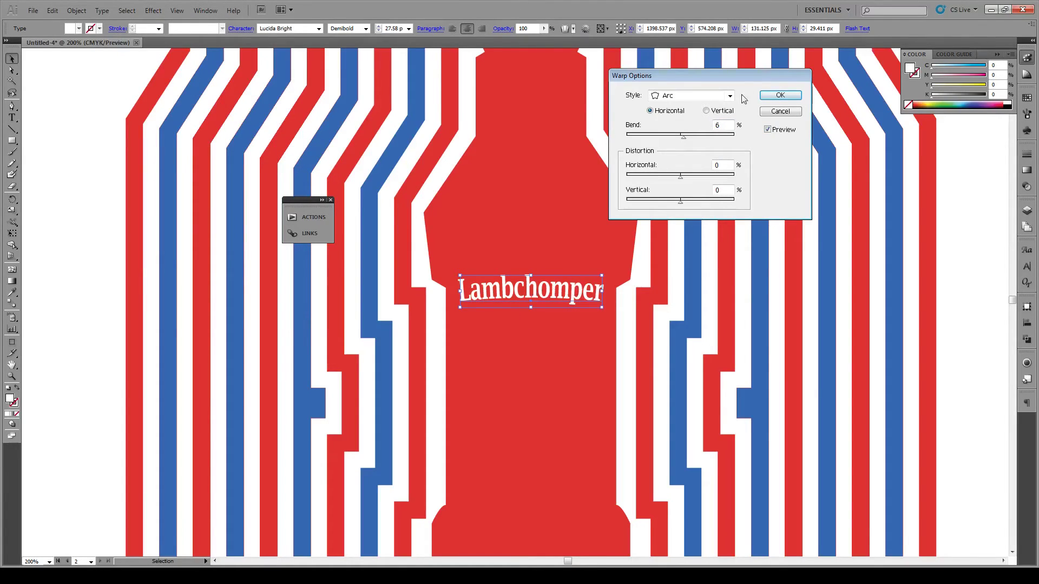
left_click(766, 96)
left_click(80, 178)
key("t")
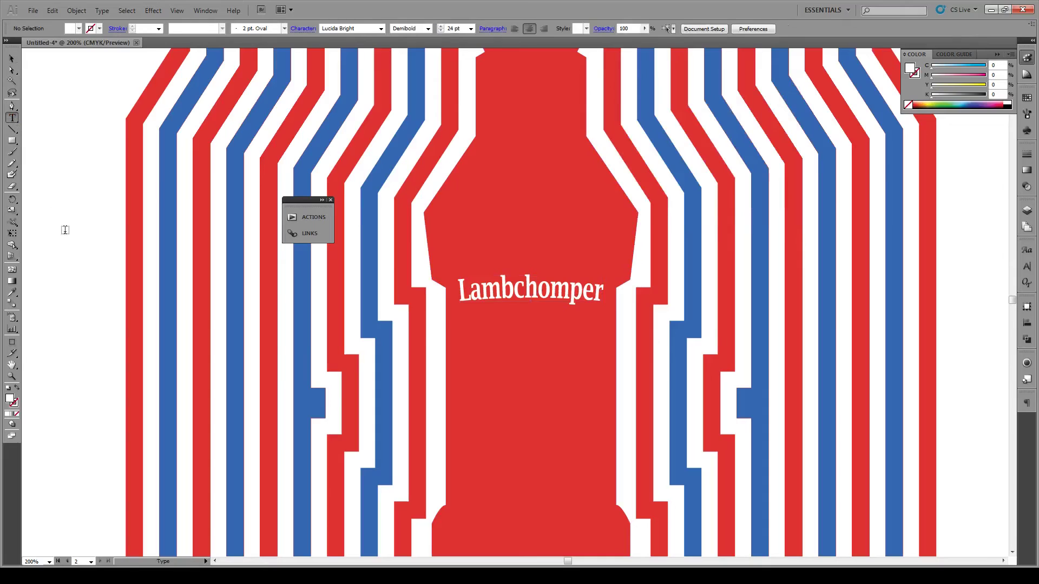
left_click(75, 256)
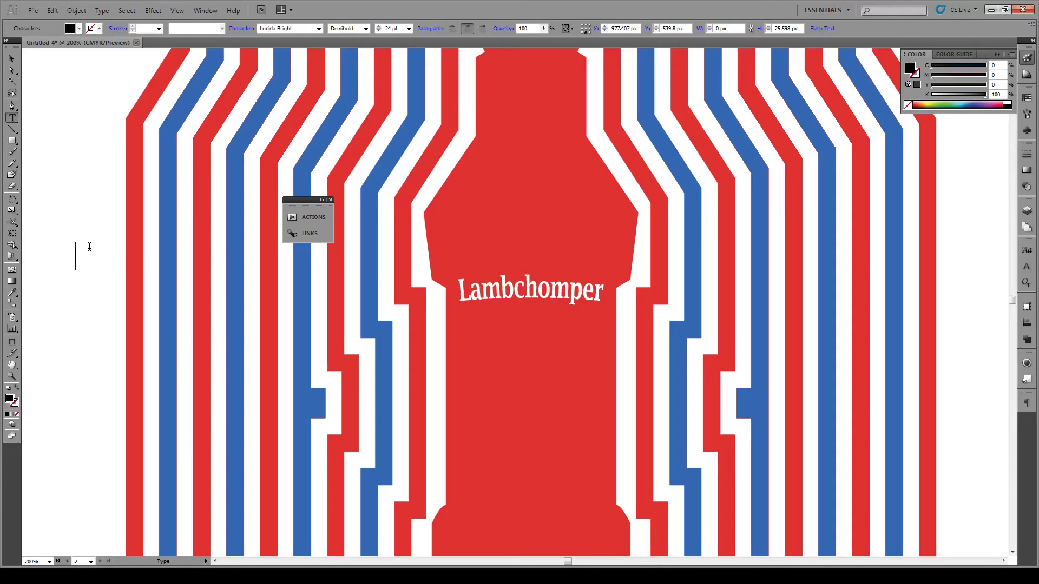
Step: Type 'Wellington' and move it onto the bottle below Lambchomper
type("Wellington")
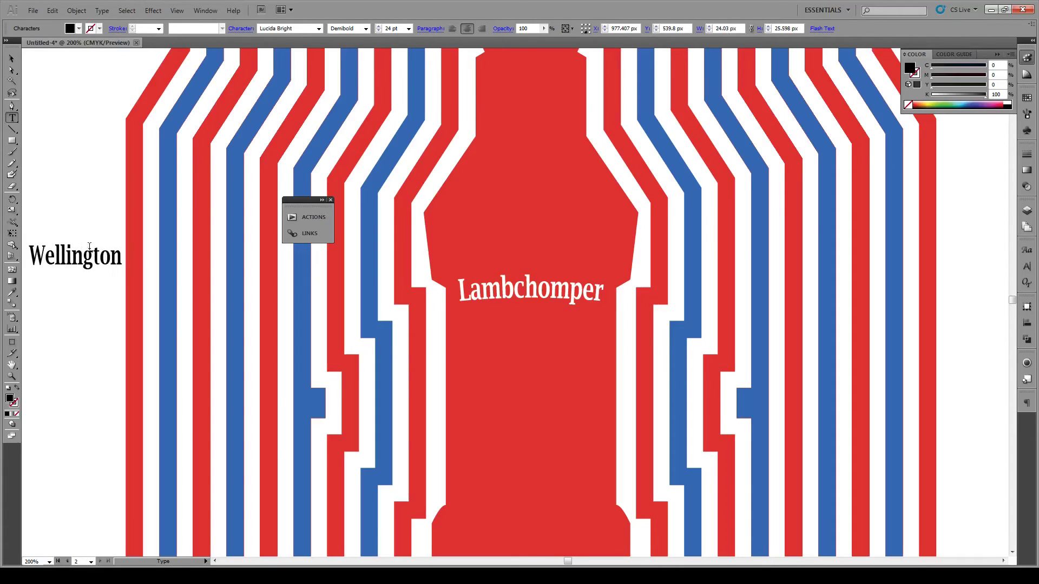
key("ctrl+a")
key("Escape")
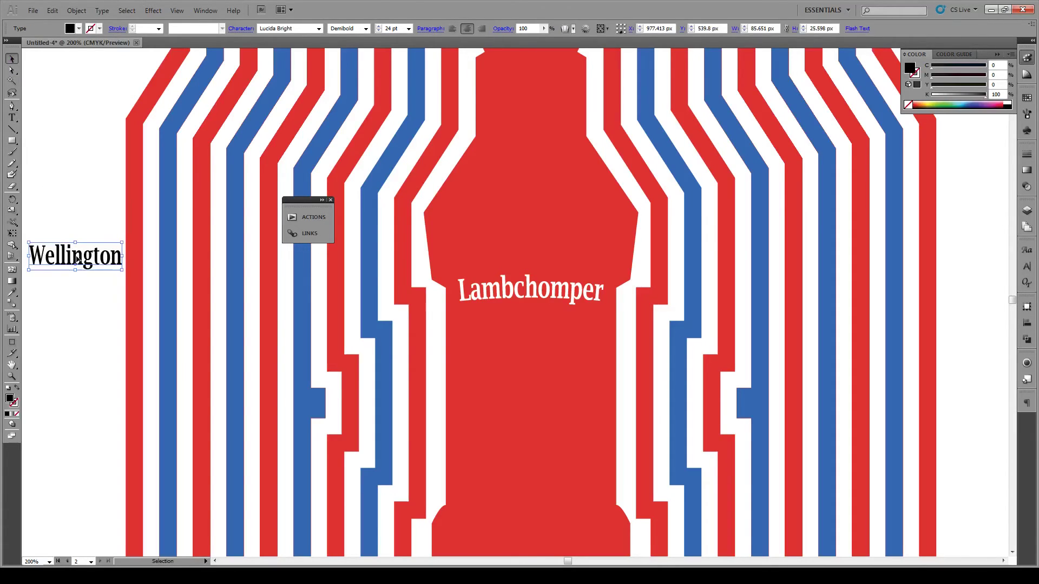
left_click_drag(77, 259, 532, 327)
Step: Set the Wellington font to Tahoma Bold
left_click(1027, 266)
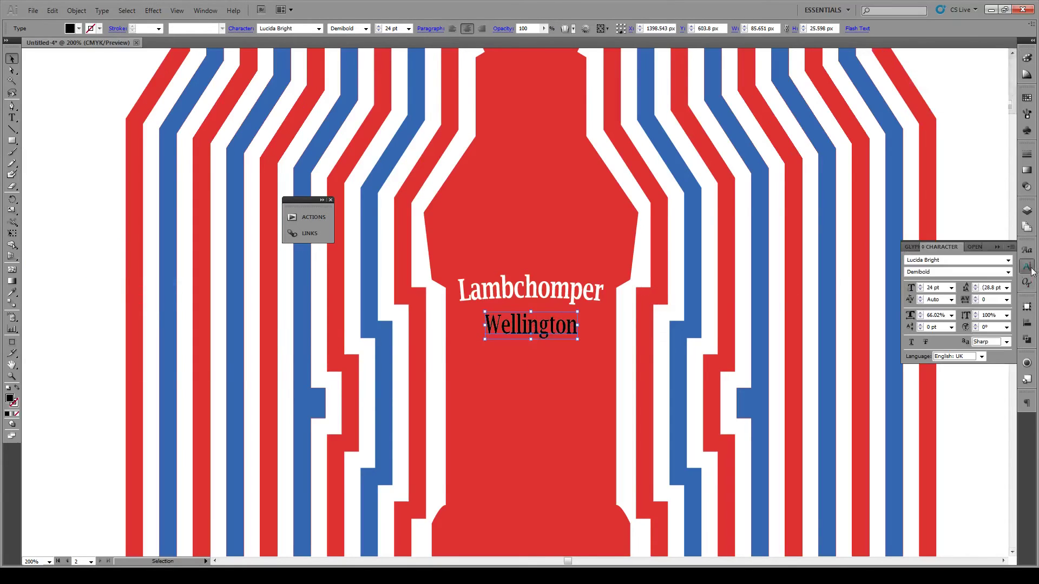
left_click(959, 261)
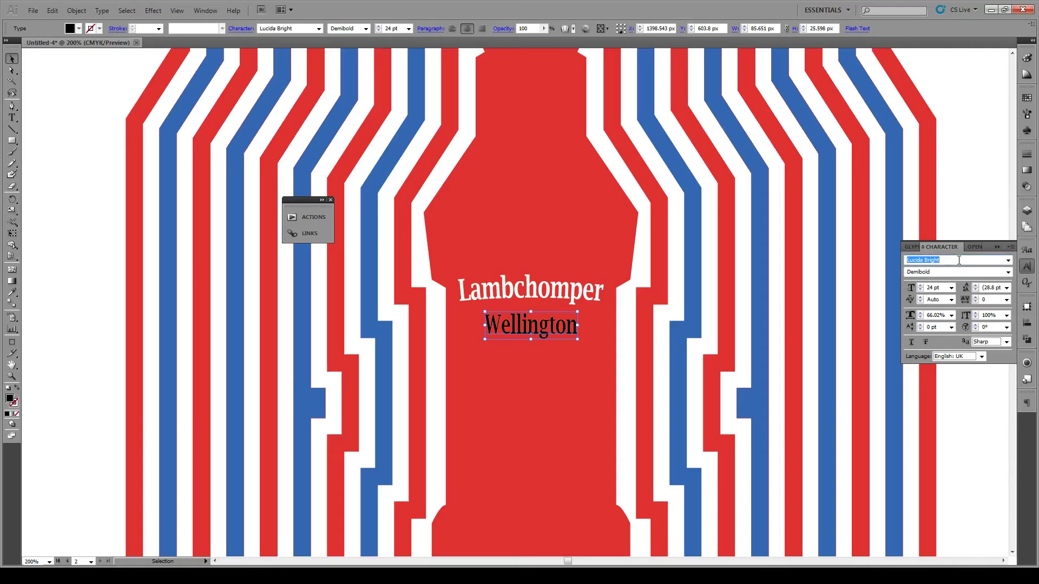
type("Tahoma")
left_click(953, 273)
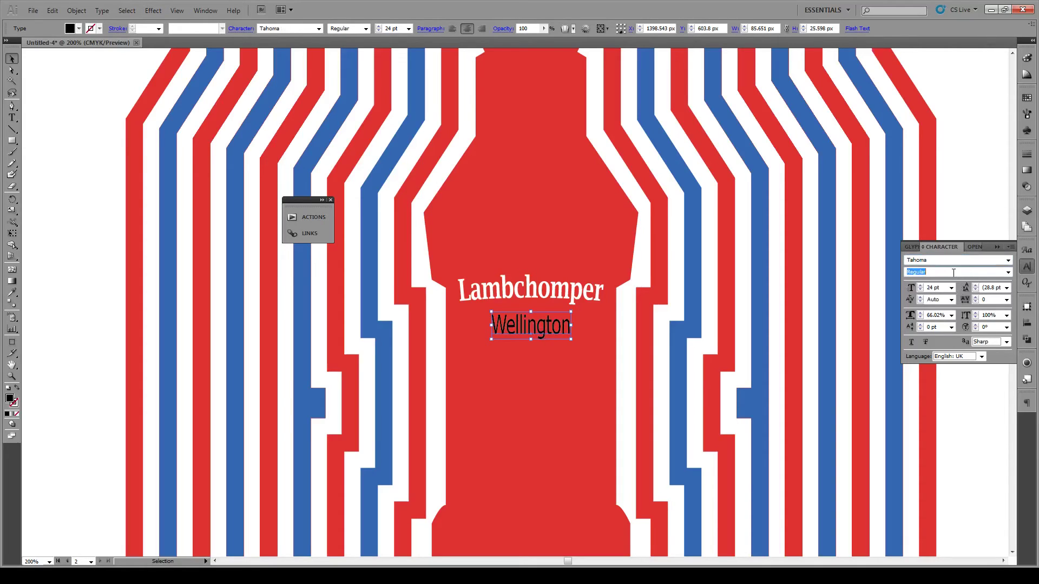
left_click(1006, 273)
left_click(982, 295)
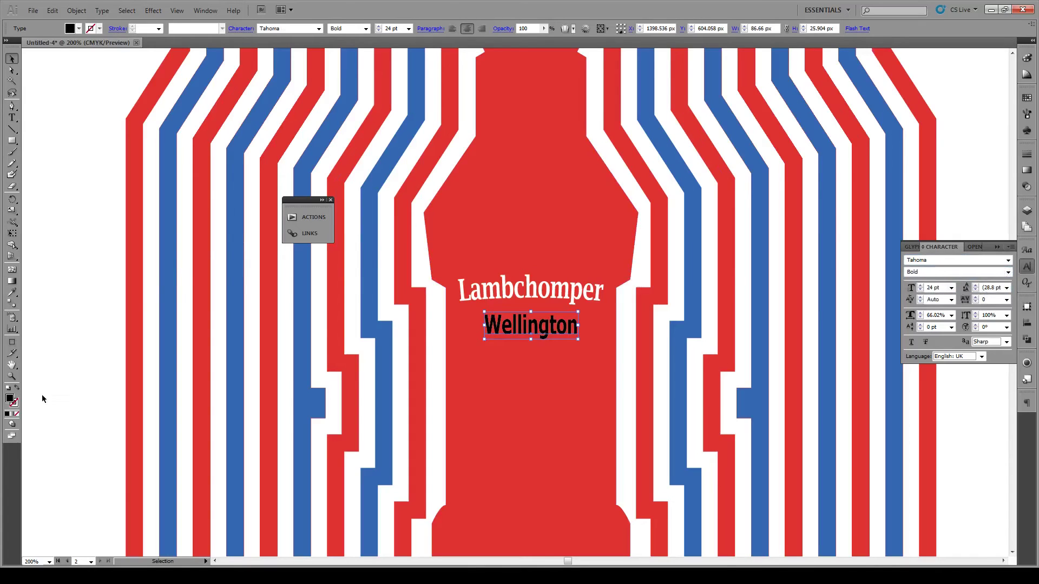
Step: Fill the Wellington text with pure white
double_click(10, 400)
left_click(458, 239)
left_click(382, 221)
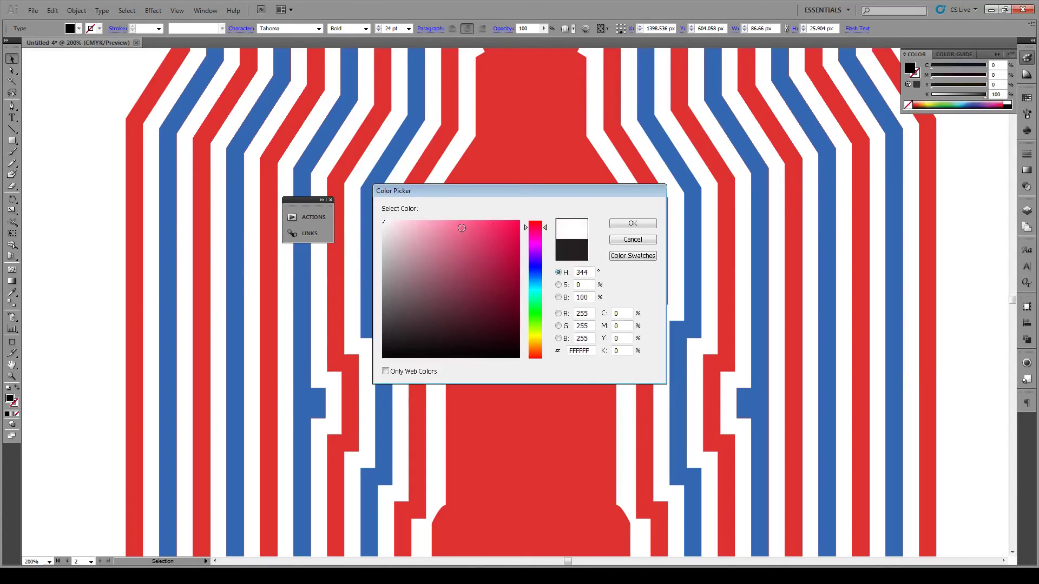
left_click(633, 224)
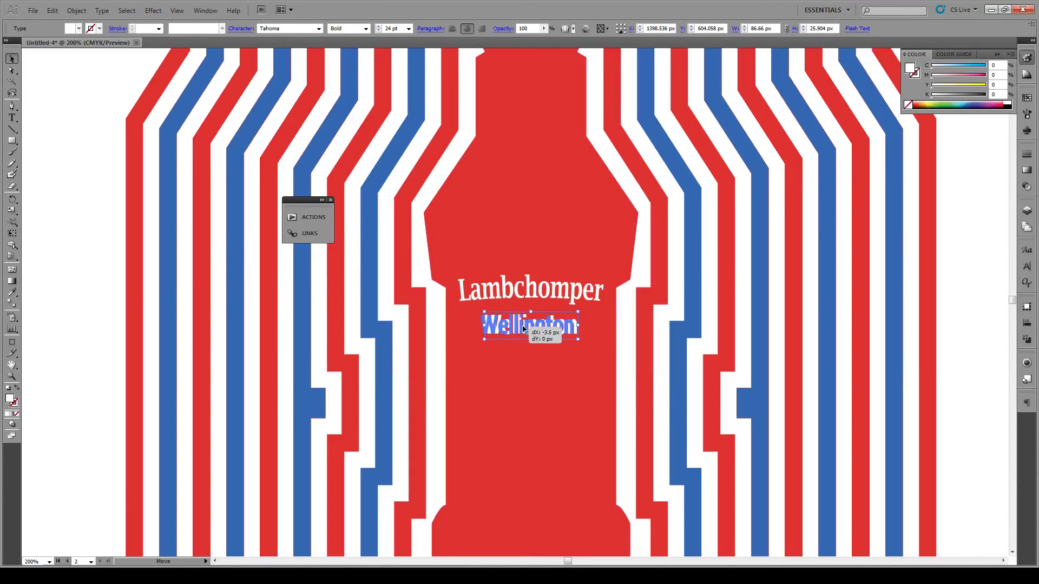
Step: Set Wellington to 18 pt and nudge it up closer to Lambchomper
left_click(1027, 266)
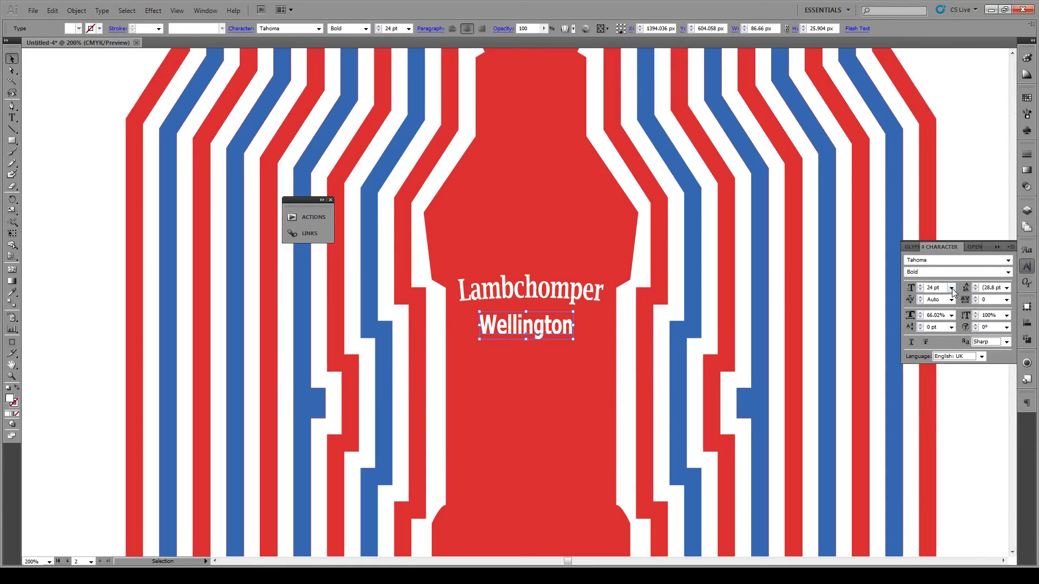
left_click(952, 287)
left_click(942, 357)
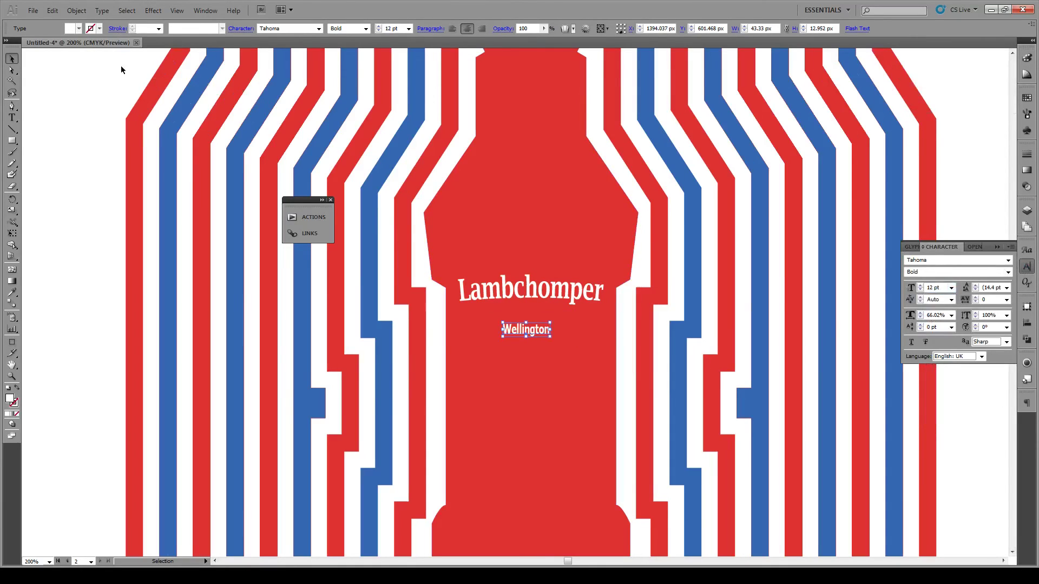
left_click(952, 287)
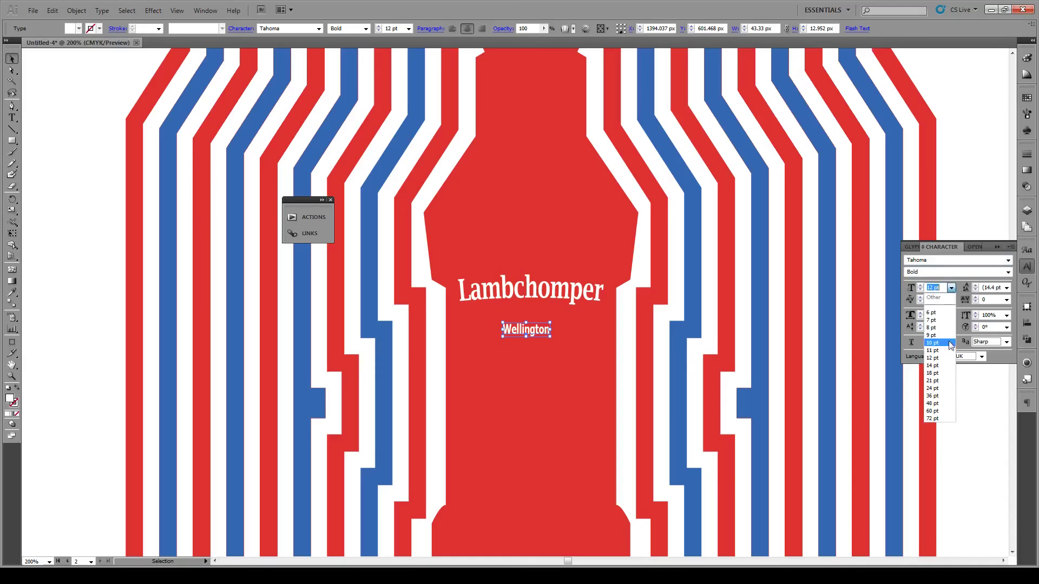
left_click(942, 373)
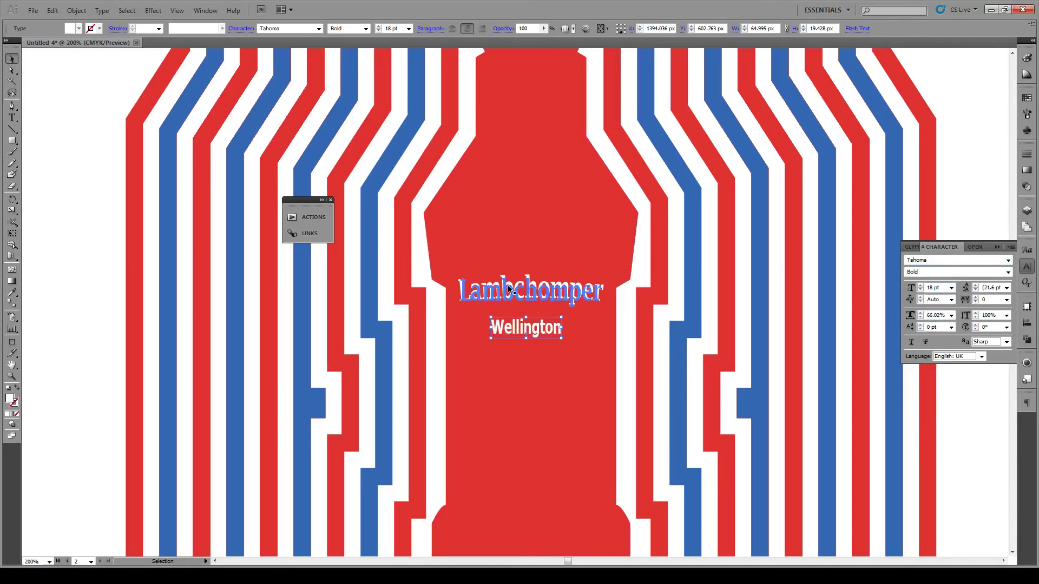
mouse_move(526, 328)
left_mouse_down()
mouse_move(526, 316)
mouse_move(539, 317)
left_mouse_up()
left_click(40, 260)
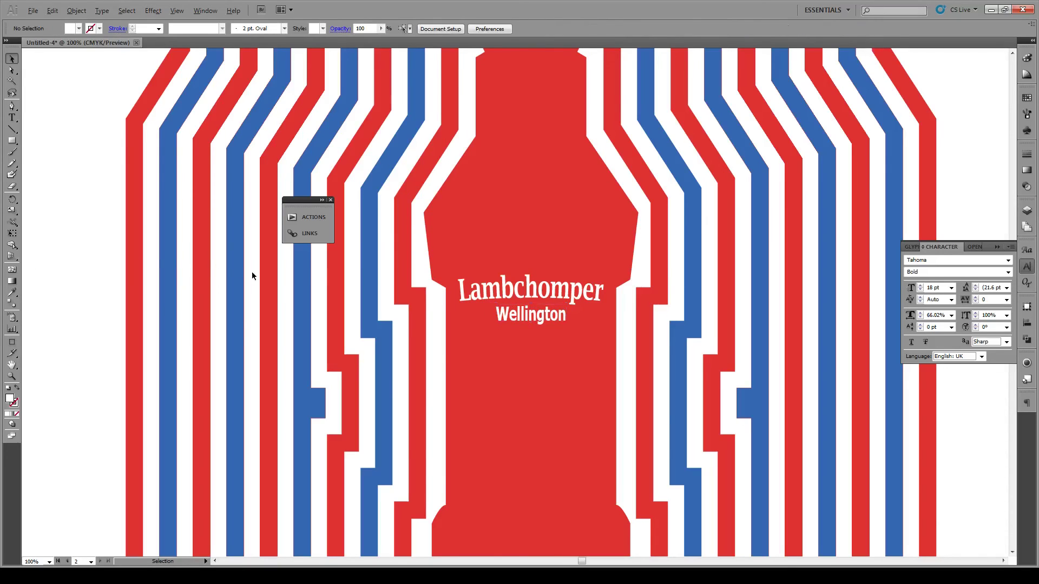
Step: Zoom out to 66.67% and close the floating Actions and Links panel
scroll(251, 272, "down", 2)
scroll(417, 309, "down", 1)
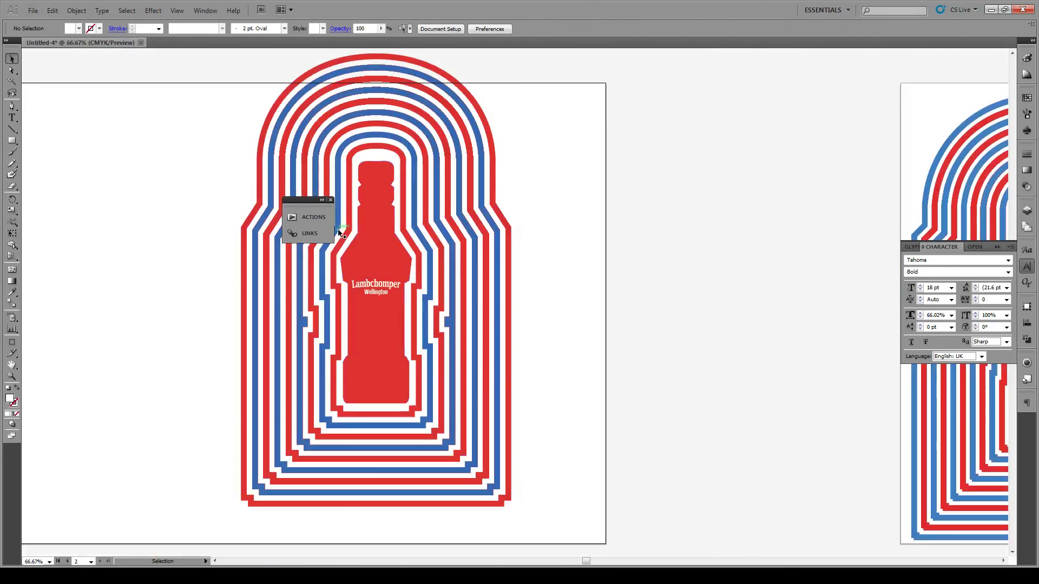
left_click(330, 200)
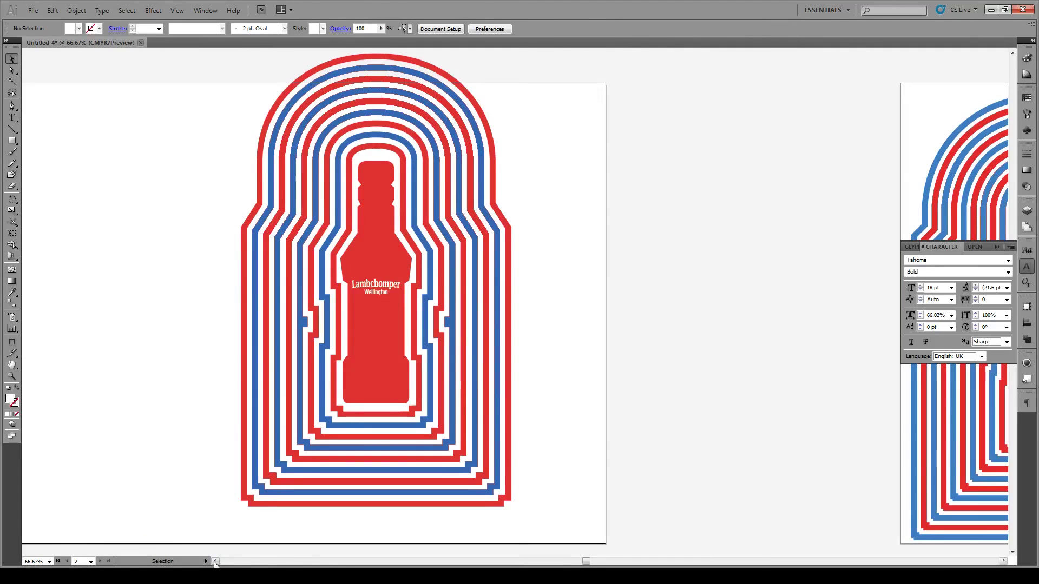
left_click_drag(215, 562, 214, 562)
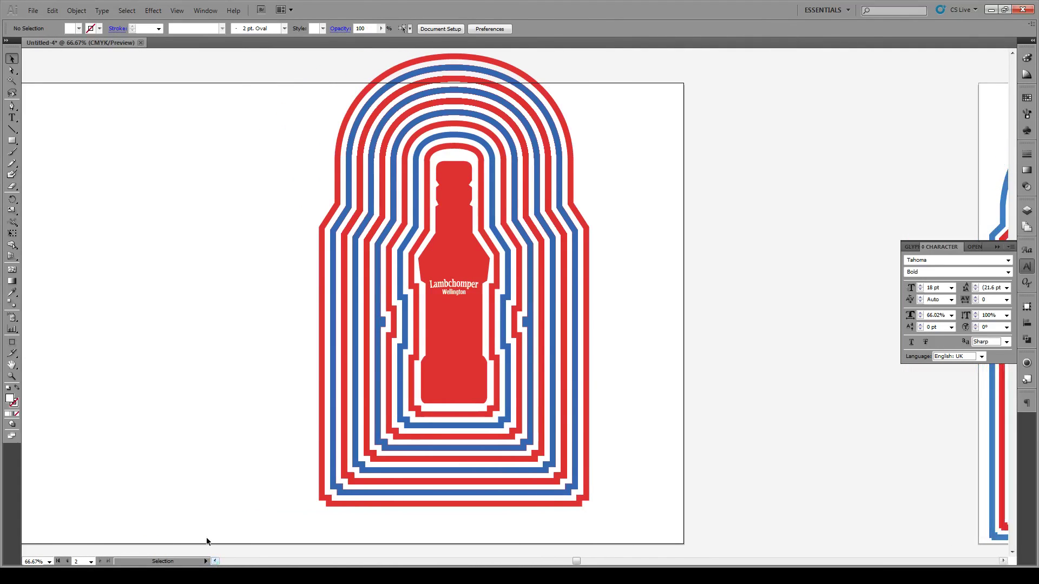